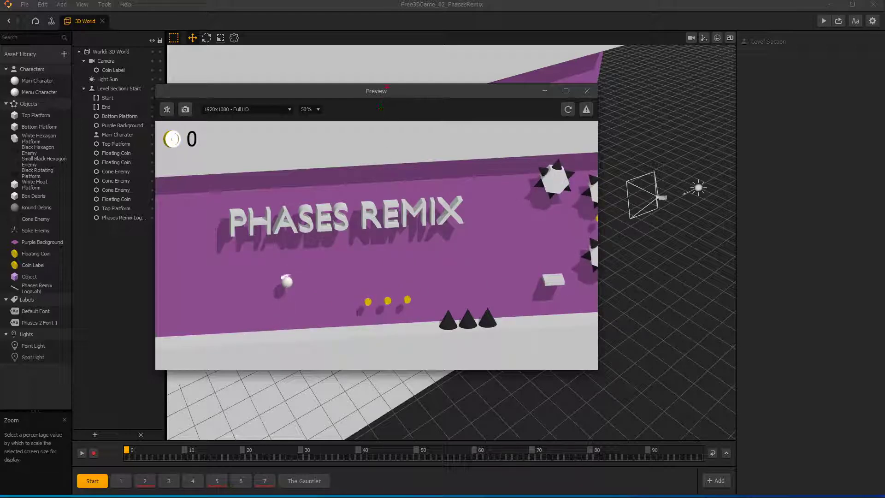
pyautogui.moveTo(386, 86); pyautogui.dragTo(380, 364)
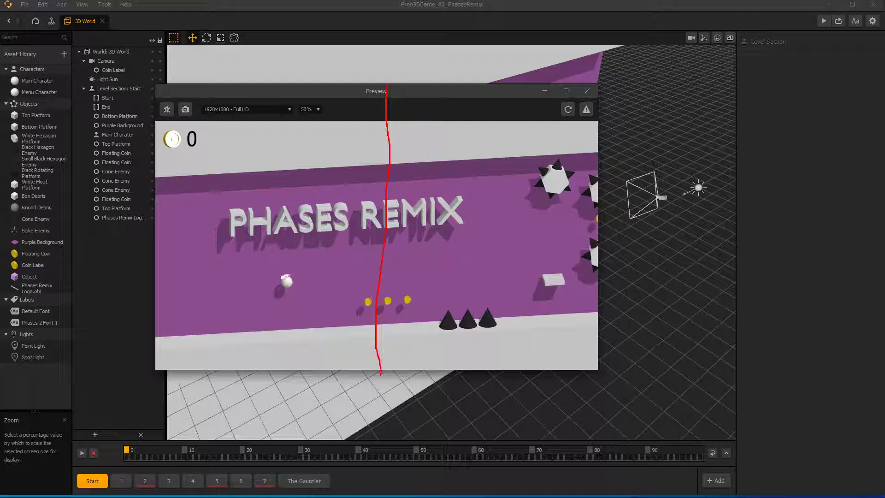
pyautogui.moveTo(266, 261); pyautogui.dragTo(309, 262)
pyautogui.press('Escape')
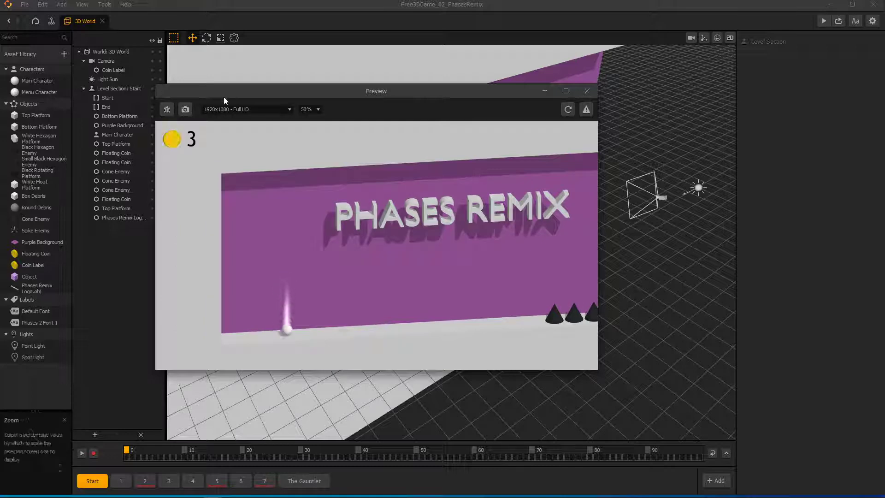
# Step: Play-test the ball's side-to-side movement over several runs in the game preview and close the preview
pyautogui.moveTo(224, 97); pyautogui.dragTo(240, 100)
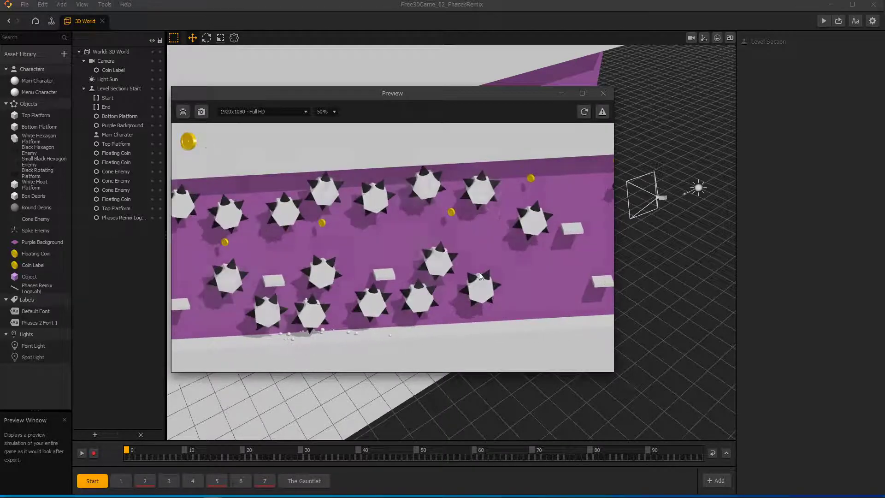
pyautogui.click(438, 268)
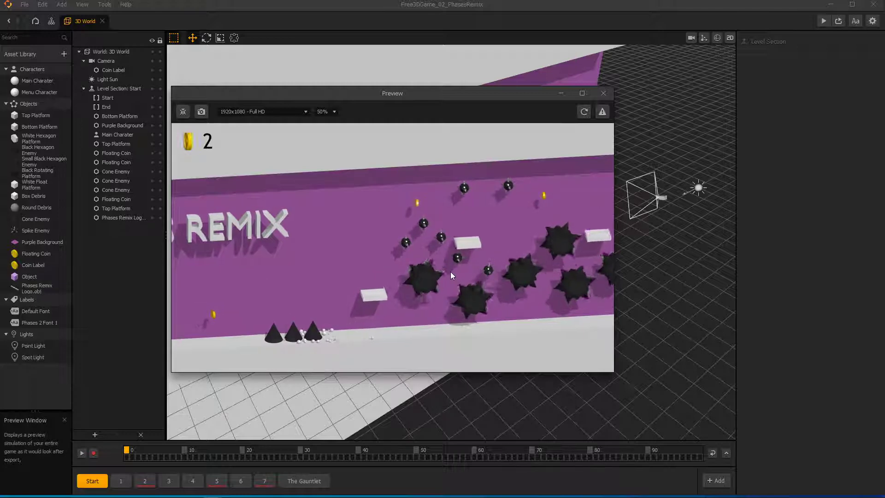
pyautogui.click(450, 269)
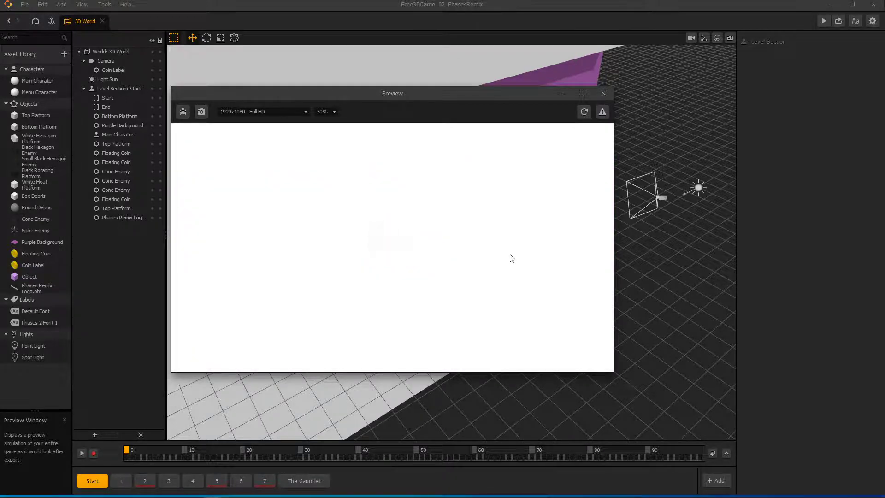
pyautogui.click(397, 256)
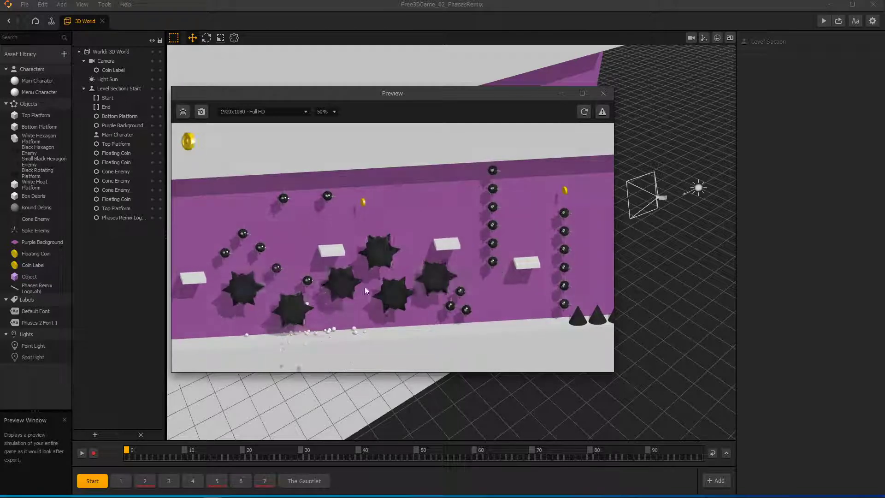
pyautogui.click(442, 272)
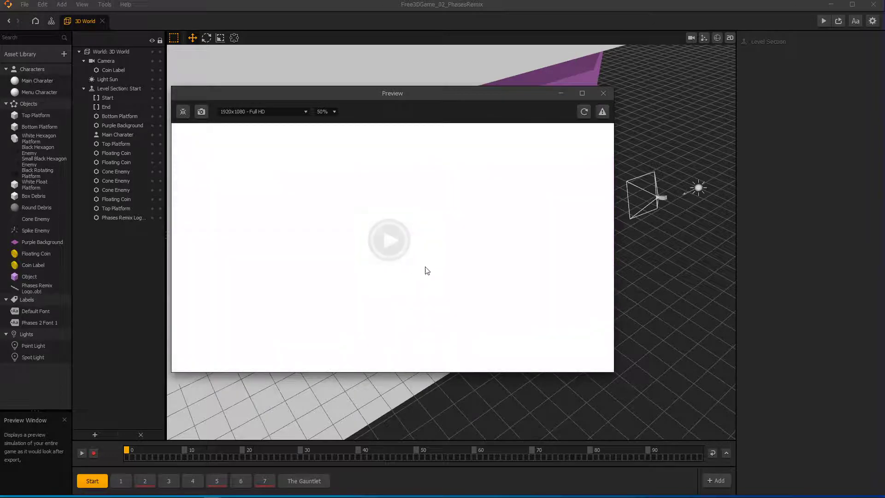
pyautogui.click(427, 270)
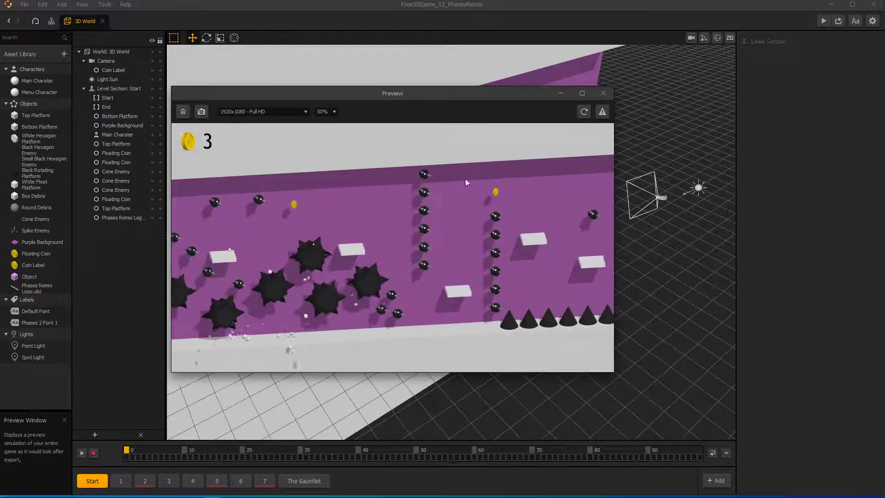
pyautogui.click(390, 262)
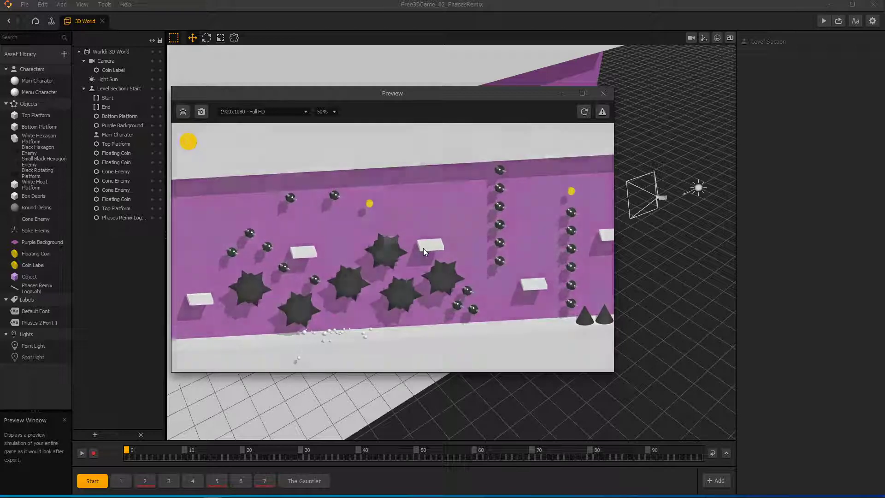
pyautogui.click(603, 95)
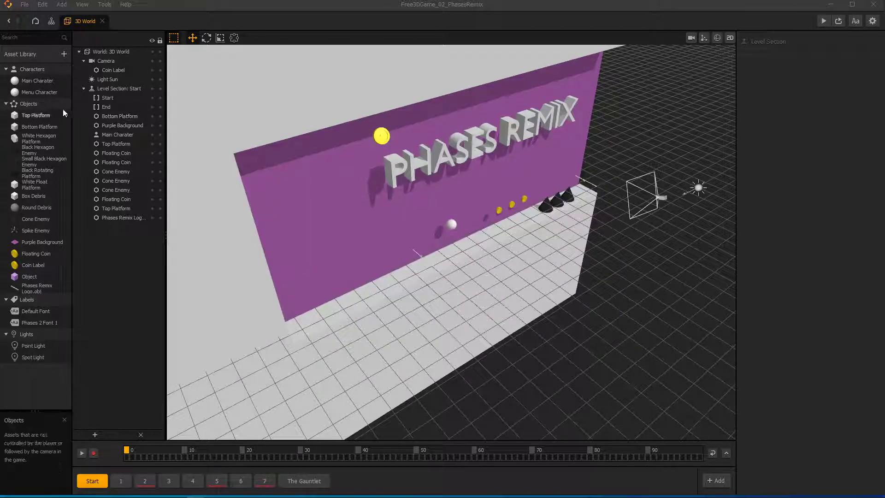
# Step: Open the Main Charater node map and spread out its Trail, 3D Model, Key Button and upper Move nodes
pyautogui.doubleClick(29, 83)
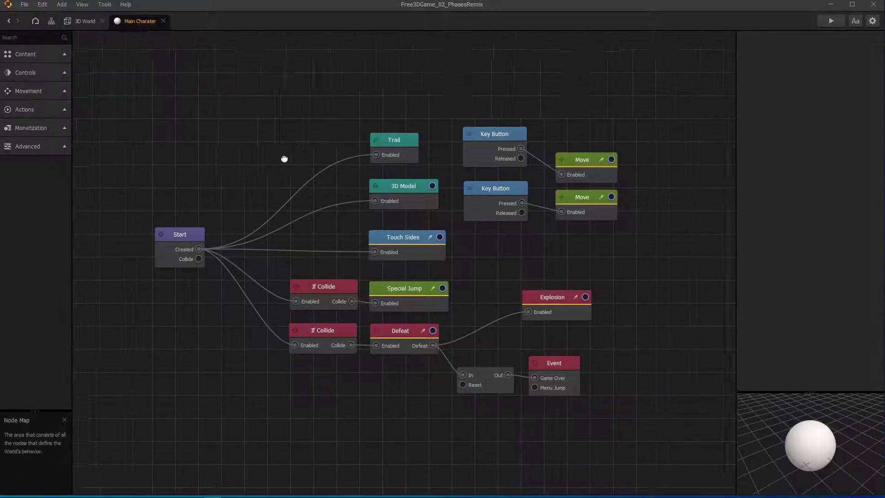
pyautogui.moveTo(385, 146); pyautogui.dragTo(345, 100)
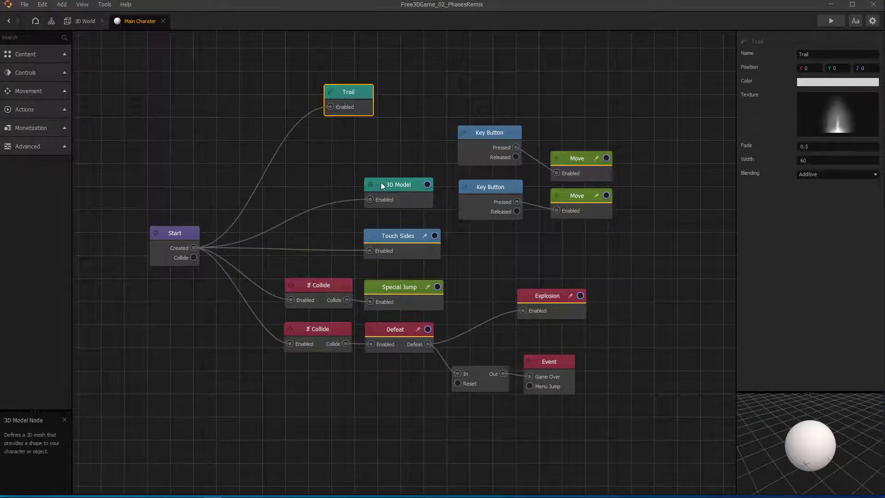
pyautogui.moveTo(381, 186); pyautogui.dragTo(322, 166)
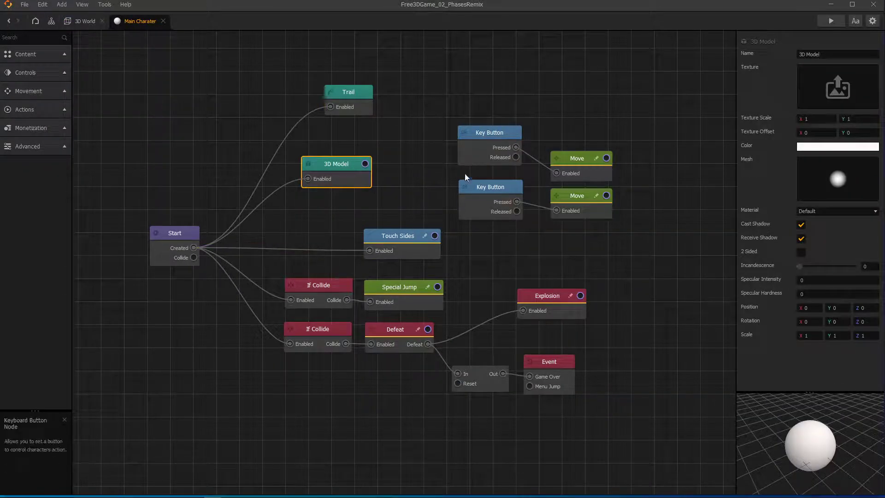
pyautogui.moveTo(483, 139); pyautogui.dragTo(479, 138)
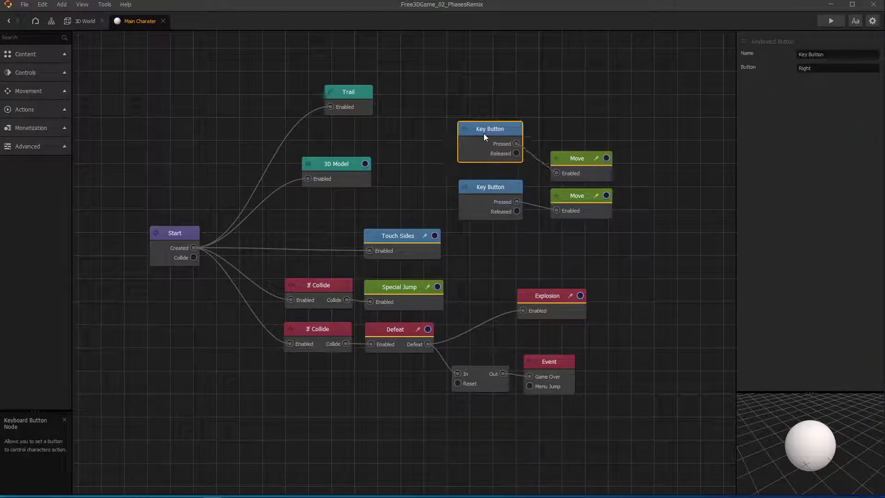
pyautogui.moveTo(485, 183); pyautogui.dragTo(484, 189)
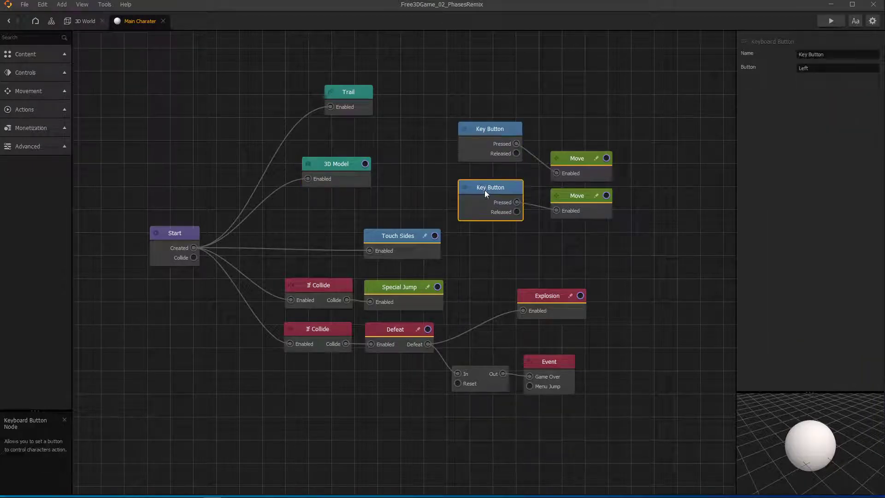
pyautogui.moveTo(571, 153); pyautogui.dragTo(573, 151)
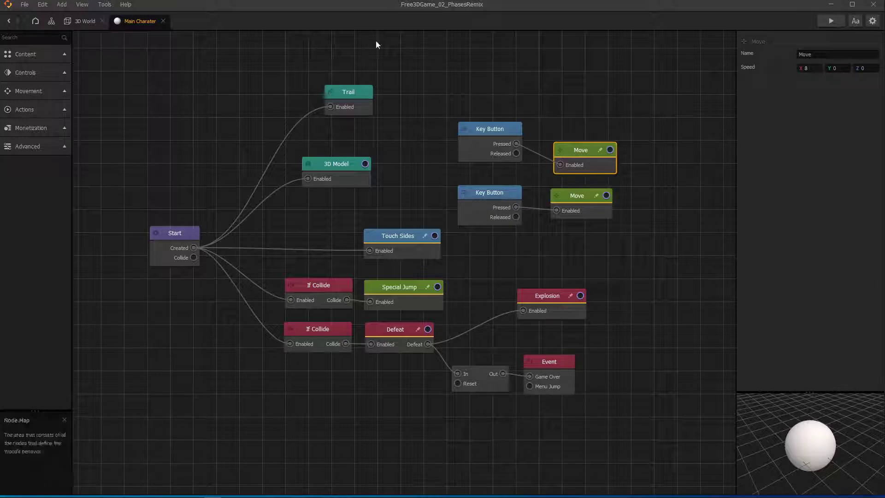
# Step: Return to the 3D World and examine the Main Charater placed in the Start section up close
pyautogui.click(85, 21)
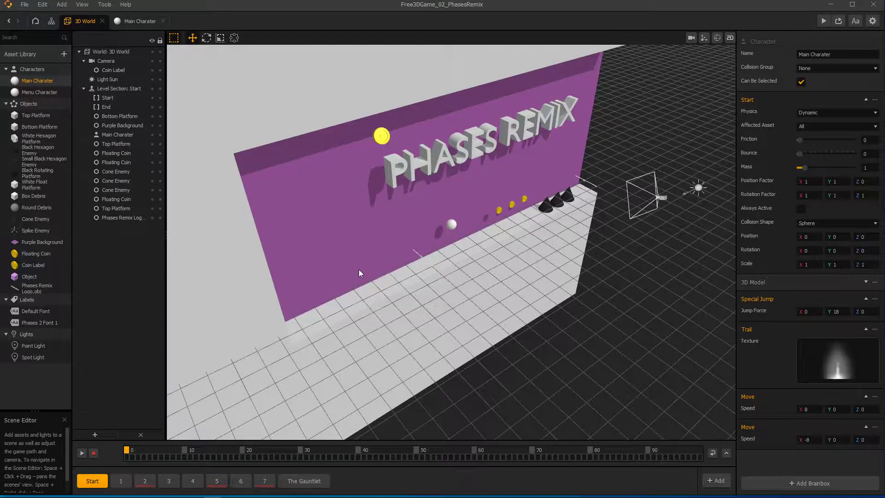
pyautogui.moveTo(359, 269); pyautogui.dragTo(322, 249, button='right')
pyautogui.click(452, 222)
pyautogui.scroll(3, 475, 218)
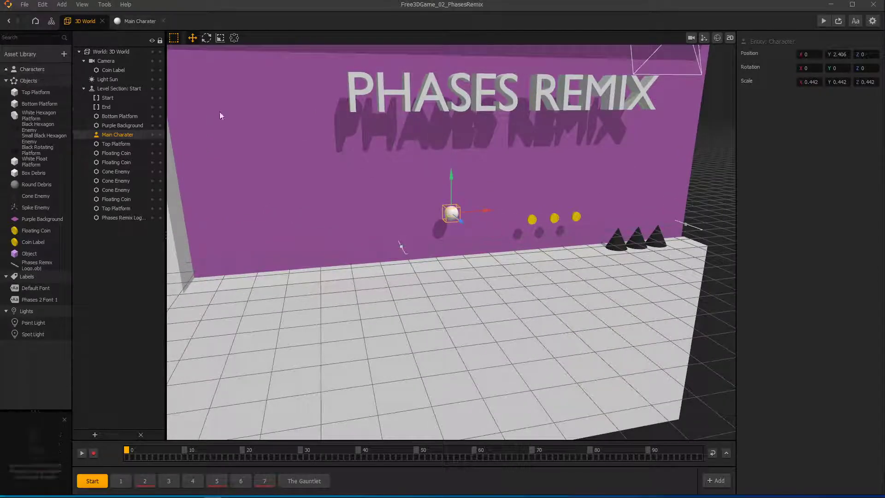
# Step: Reposition the Touch Sides node in the Main Charater node map and add a Touch node above Start
pyautogui.click(134, 25)
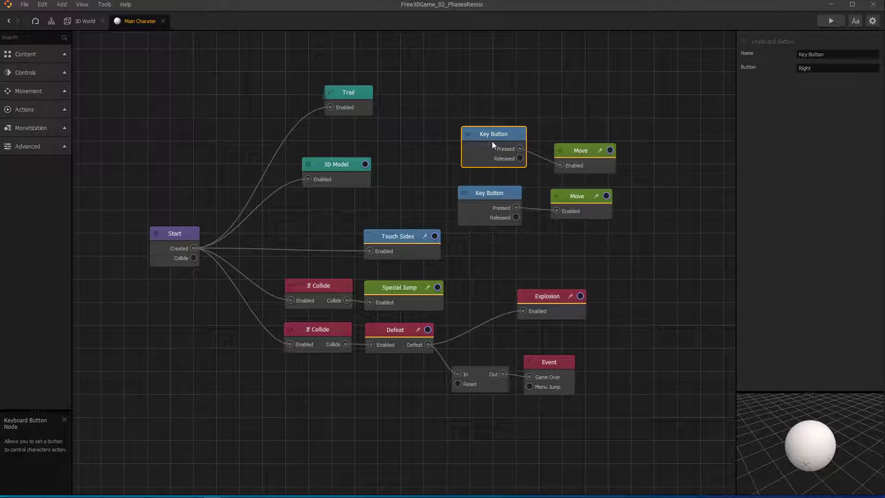
pyautogui.moveTo(393, 238); pyautogui.dragTo(368, 226)
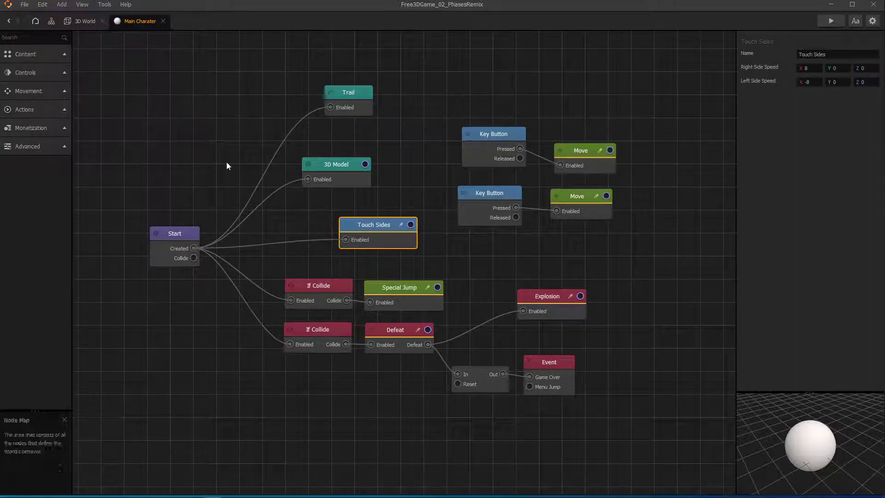
pyautogui.write('touch')
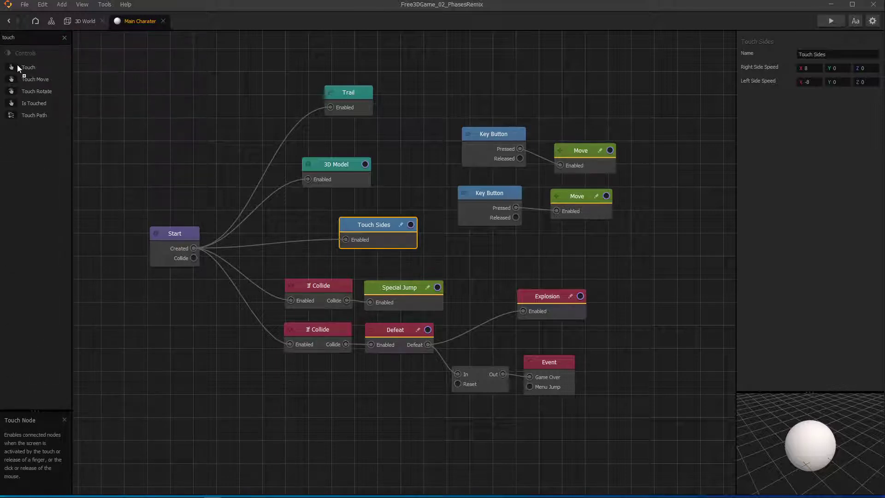
pyautogui.moveTo(173, 128); pyautogui.dragTo(173, 129)
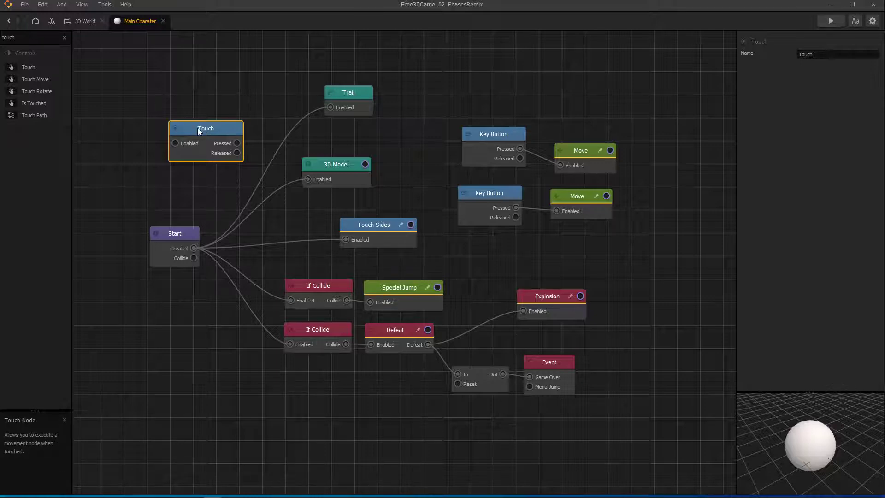
# Step: Compare the right and left side speed settings of the Touch Sides node with the options of the plain Touch node
pyautogui.moveTo(380, 223); pyautogui.dragTo(376, 241)
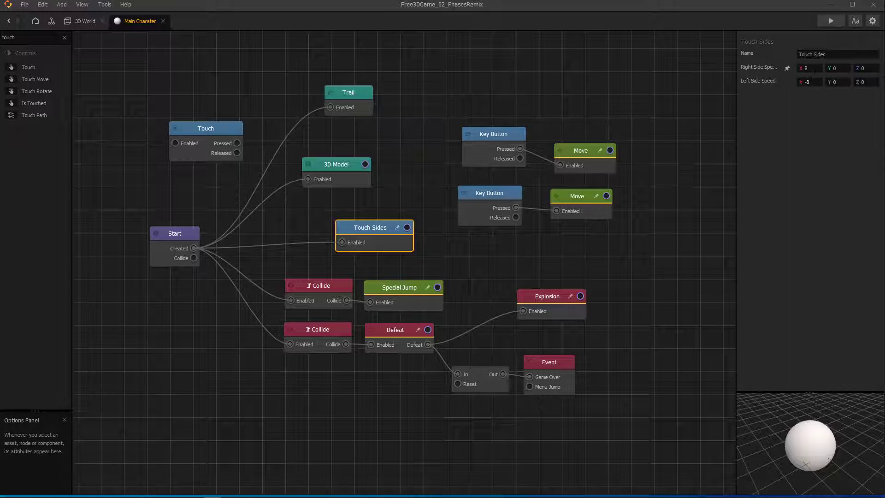
pyautogui.click(812, 68)
pyautogui.click(210, 130)
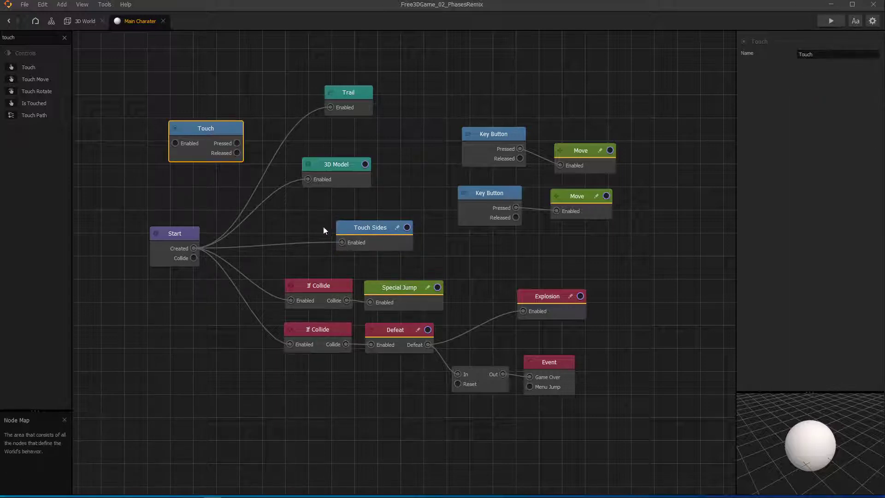
pyautogui.click(390, 229)
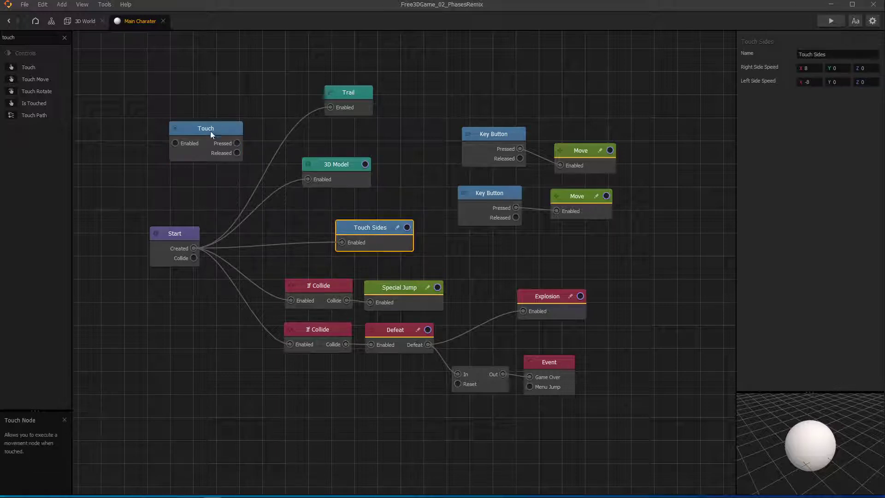
# Step: Shift the upper Move node slightly outward and delete the unconnected Touch node
pyautogui.moveTo(210, 131); pyautogui.dragTo(189, 115)
pyautogui.moveTo(582, 151); pyautogui.dragTo(594, 142)
pyautogui.click(173, 119)
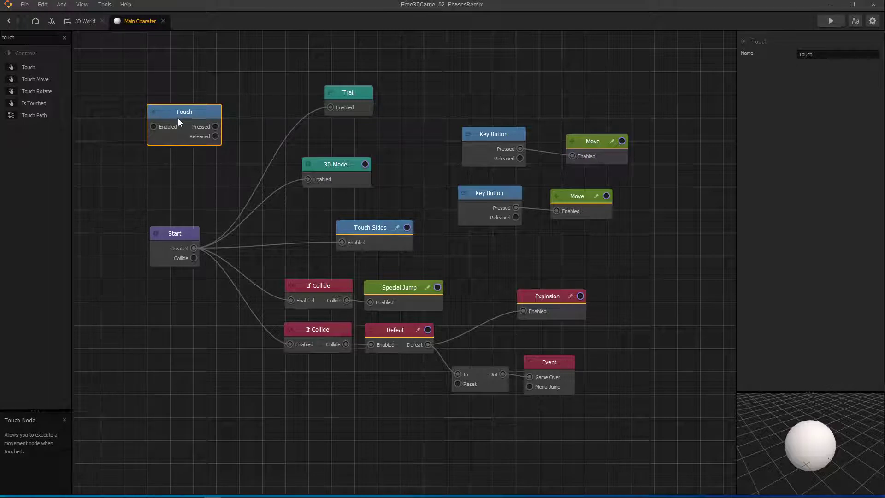
pyautogui.press('Delete')
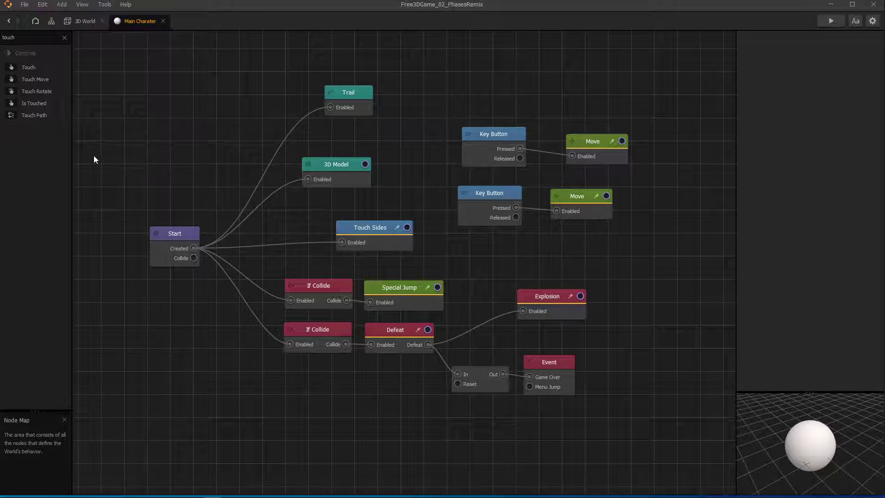
# Step: Open the World UI screen, try a Navigation Button covering its right half, and delete the button
pyautogui.click(51, 20)
pyautogui.doubleClick(468, 281)
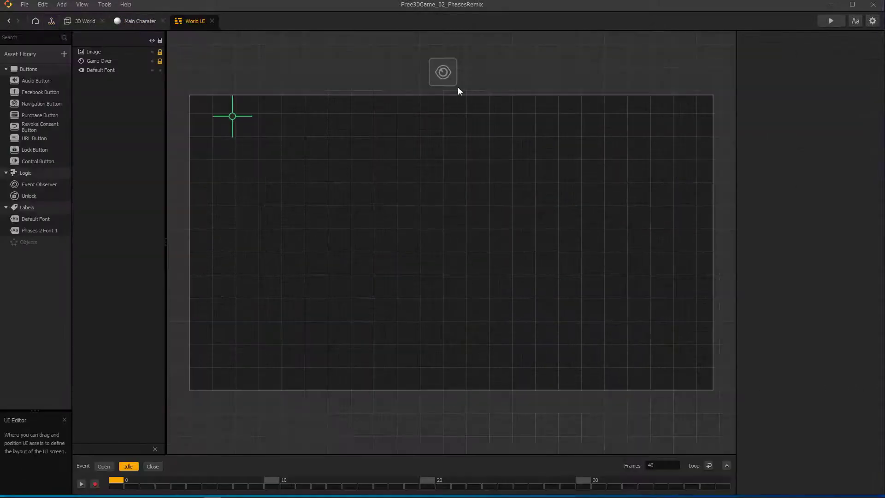
pyautogui.moveTo(453, 79); pyautogui.dragTo(434, 405)
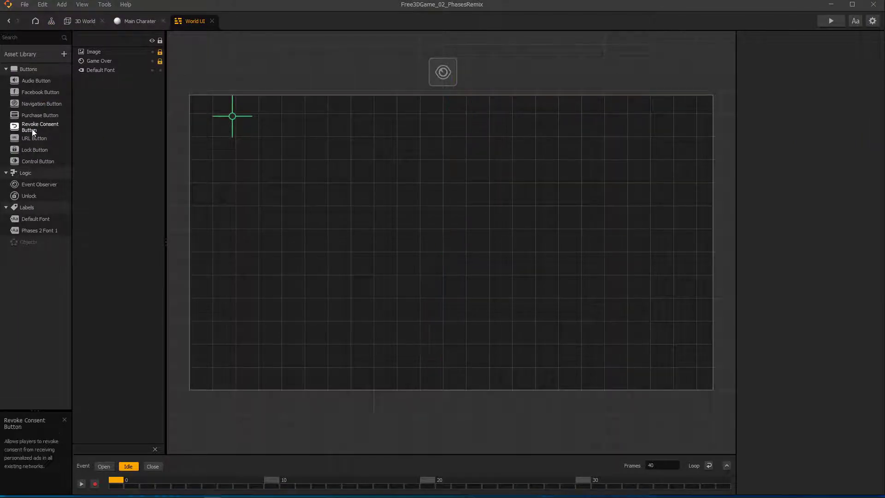
pyautogui.click(37, 103)
pyautogui.moveTo(37, 103)
pyautogui.mouseDown()
pyautogui.moveTo(547, 194)
pyautogui.moveTo(504, 135)
pyautogui.moveTo(496, 158)
pyautogui.moveTo(733, 394)
pyautogui.moveTo(715, 404)
pyautogui.mouseUp()
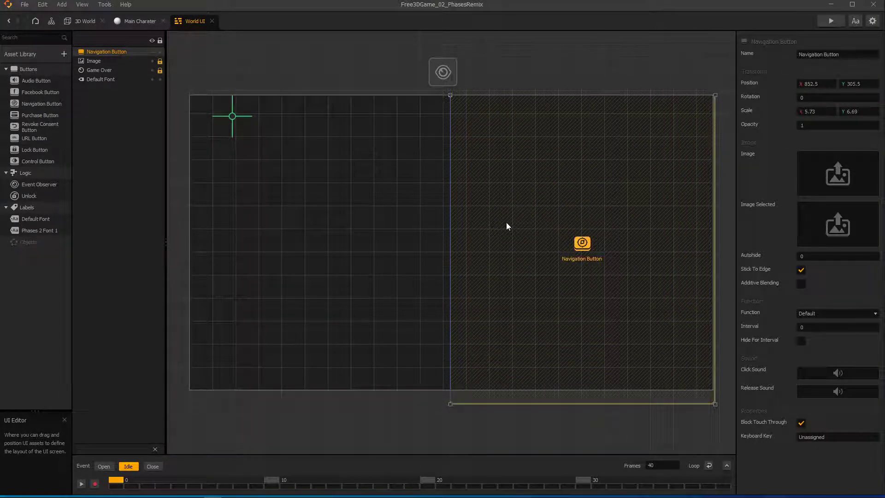
pyautogui.moveTo(599, 247); pyautogui.dragTo(329, 240)
pyautogui.press('Delete')
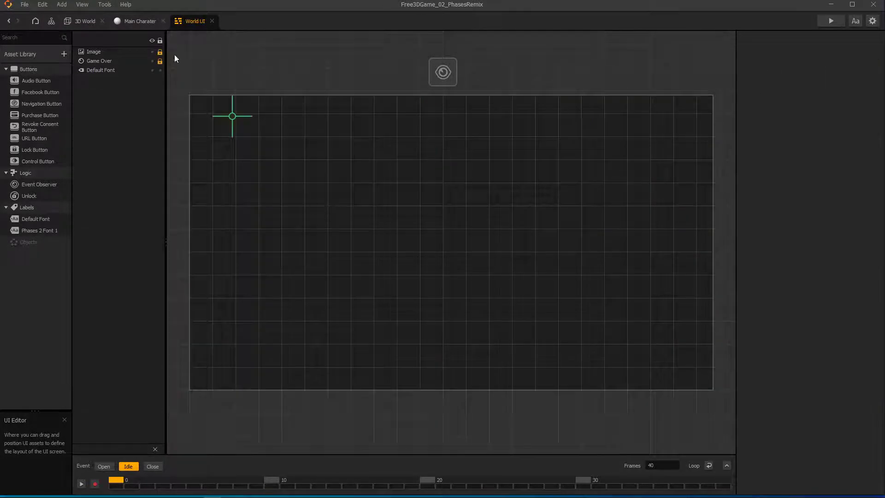
# Step: Return to the Main Charater node map and shift the Touch Sides node slightly
pyautogui.click(125, 22)
pyautogui.moveTo(375, 229); pyautogui.dragTo(346, 221)
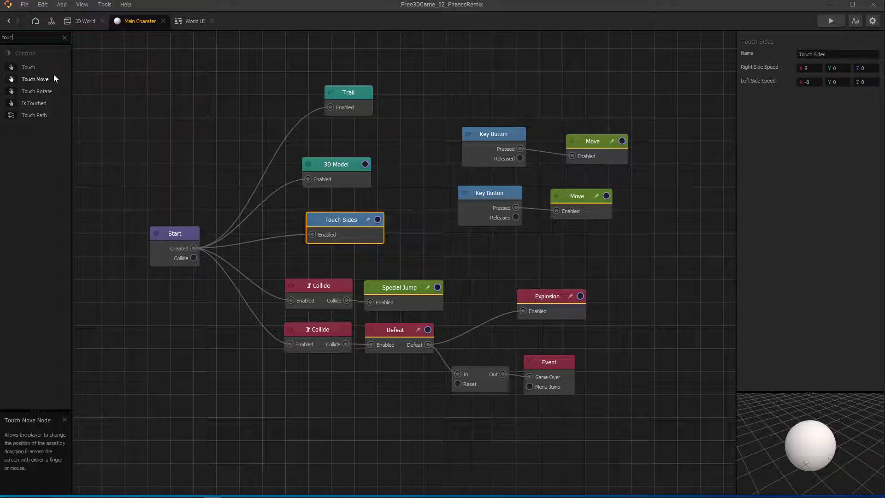
# Step: Try a UI Button node above Start, check its UI Buttons options, and delete the node
pyautogui.press('BackSpace')
pyautogui.press('BackSpace')
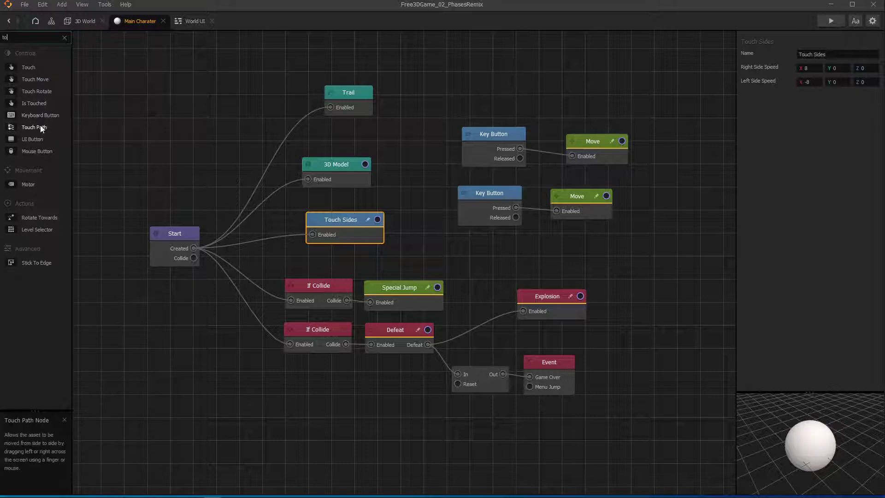
pyautogui.moveTo(30, 138); pyautogui.dragTo(193, 98)
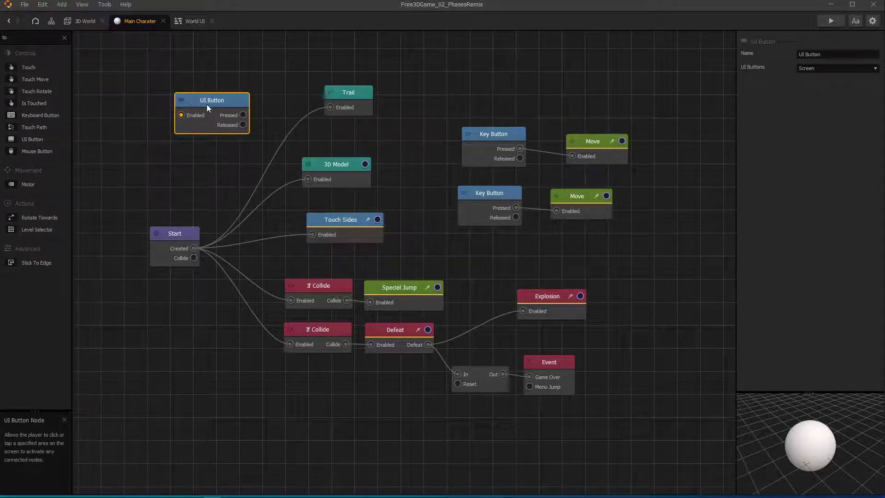
pyautogui.click(835, 68)
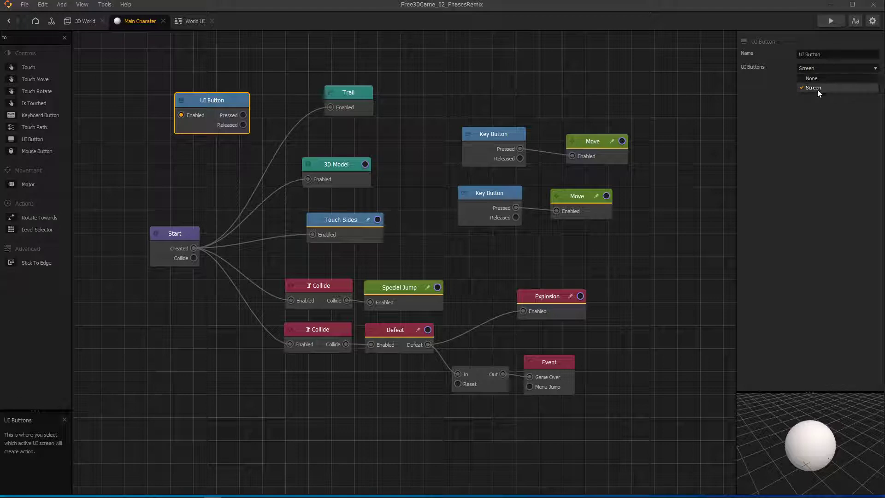
pyautogui.click(822, 104)
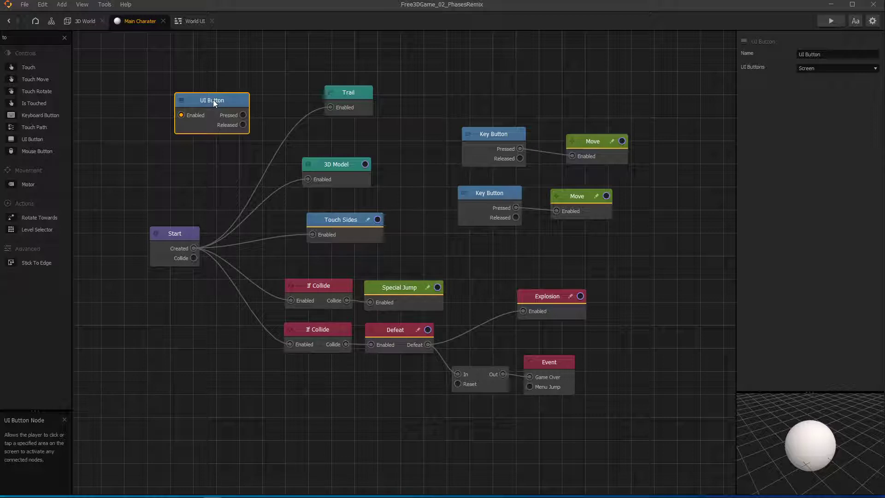
pyautogui.press('Delete')
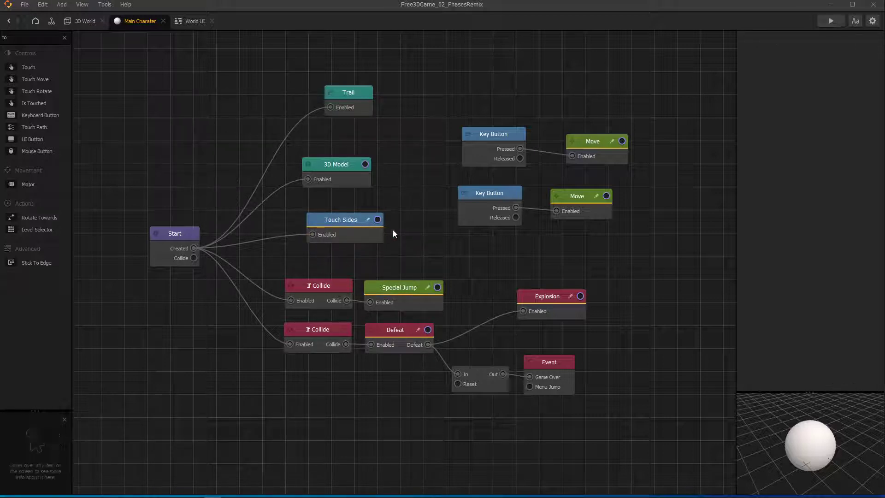
# Step: Shift the Special Jump and upper If Collide nodes slightly, reviewing the Affected Asset and Jump Force settings
pyautogui.moveTo(390, 286); pyautogui.dragTo(393, 276)
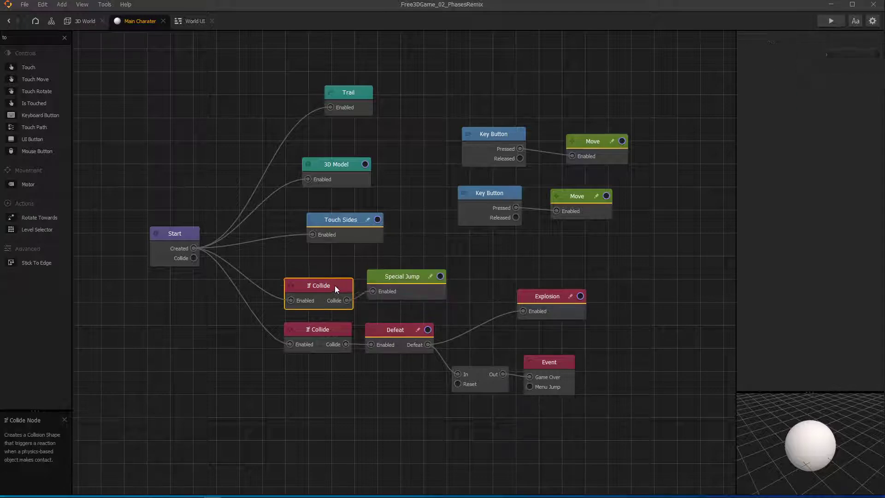
pyautogui.moveTo(334, 286); pyautogui.dragTo(330, 282)
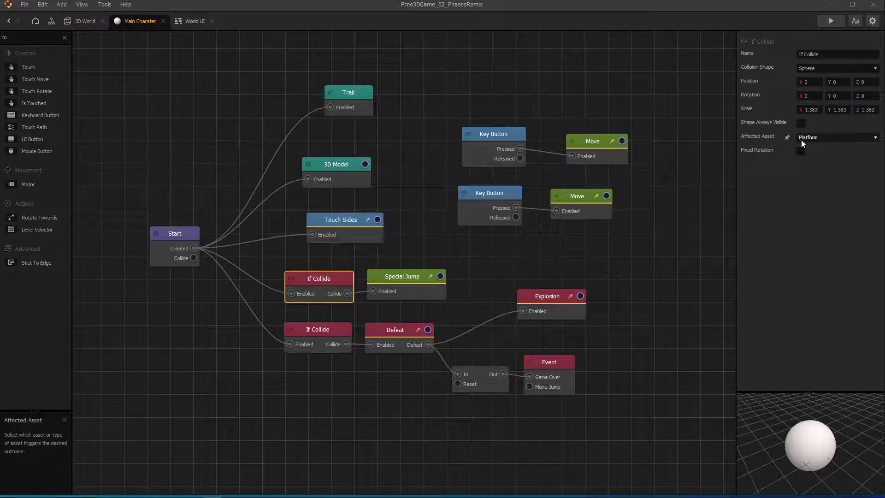
pyautogui.moveTo(402, 277); pyautogui.dragTo(407, 278)
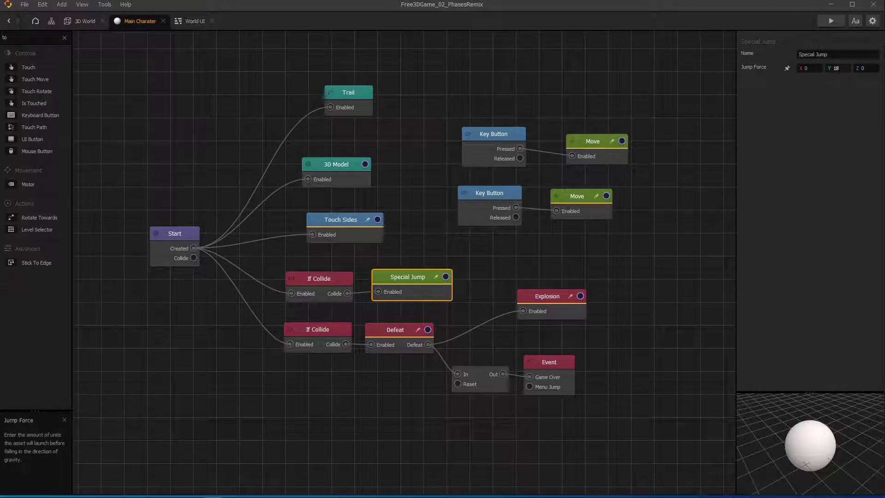
# Step: Review the lower If Collide and Defeat branch, moving Explosion closer to Defeat and the Delay and Event nodes farther outward
pyautogui.click(325, 333)
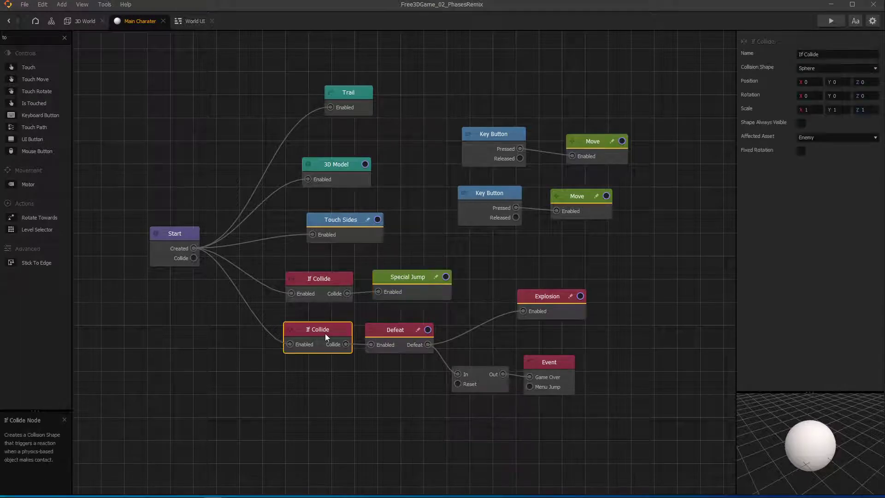
pyautogui.click(399, 335)
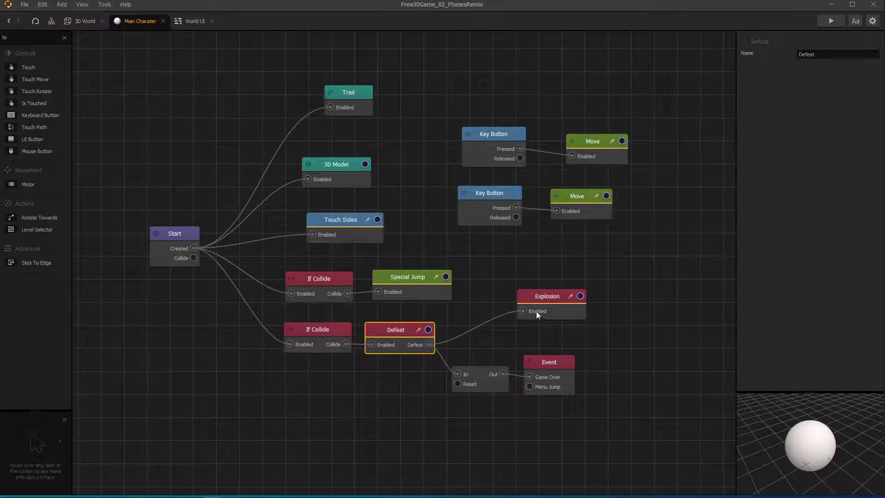
pyautogui.moveTo(554, 301); pyautogui.dragTo(512, 312)
pyautogui.moveTo(537, 361); pyautogui.dragTo(575, 366)
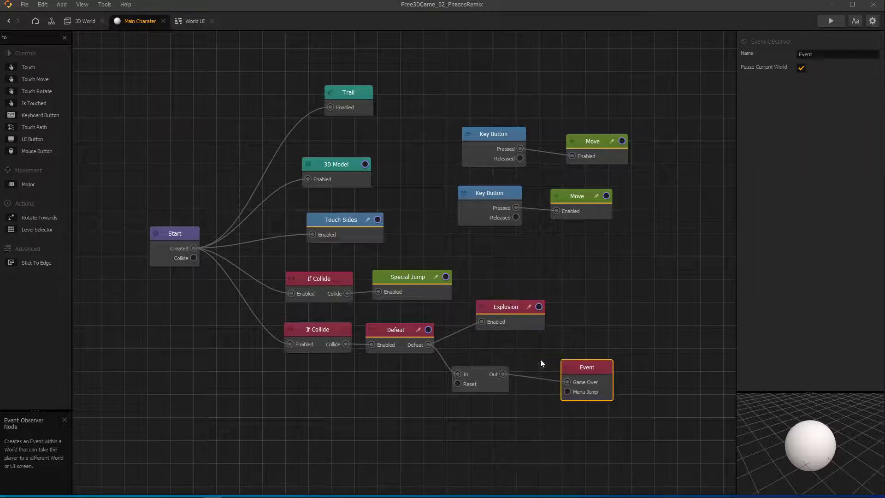
pyautogui.moveTo(497, 372); pyautogui.dragTo(519, 376)
pyautogui.moveTo(587, 371); pyautogui.dragTo(599, 358)
pyautogui.moveTo(486, 385); pyautogui.dragTo(501, 382)
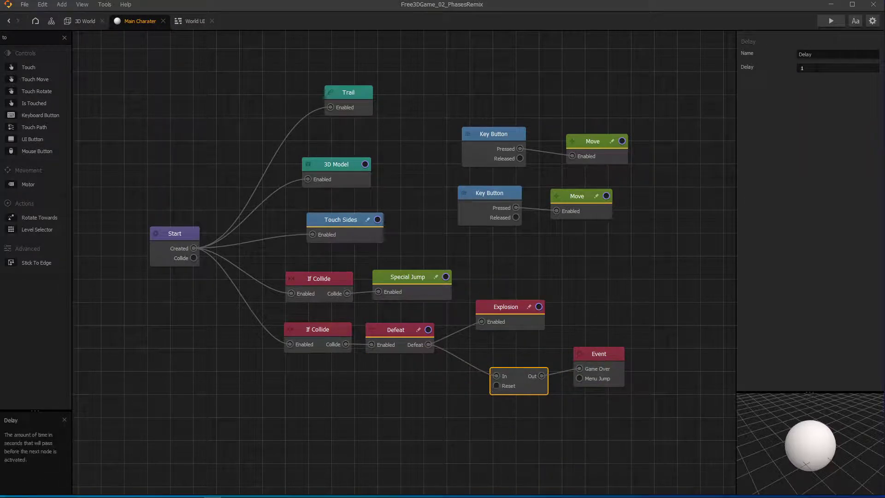
pyautogui.click(594, 352)
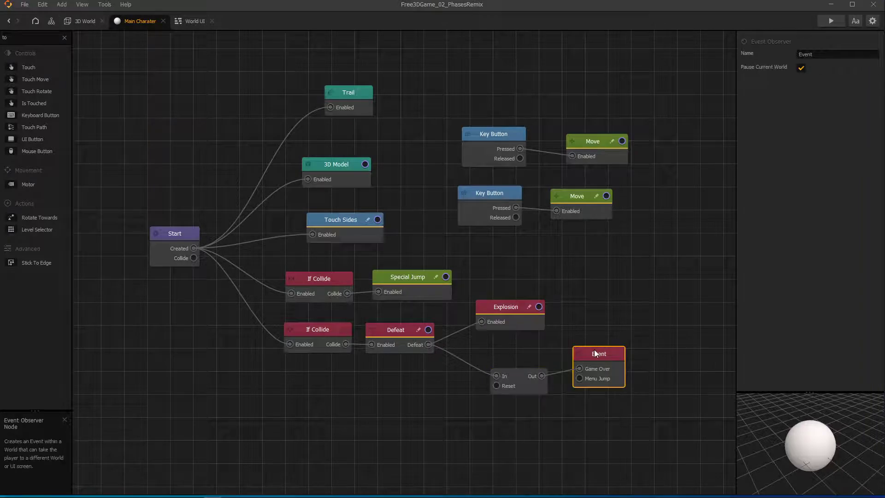
# Step: Select the camera's Coin Label in the 3D World, open its node map, and move the Rotate node closer to Start
pyautogui.click(85, 21)
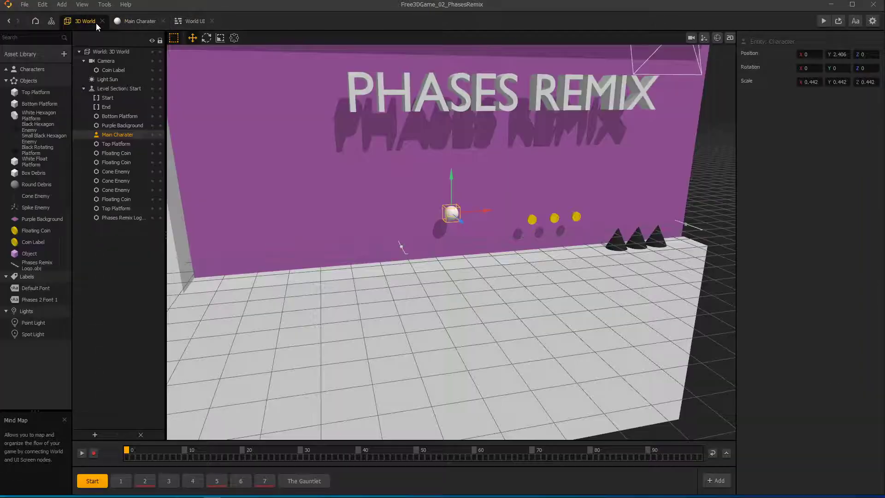
pyautogui.click(110, 71)
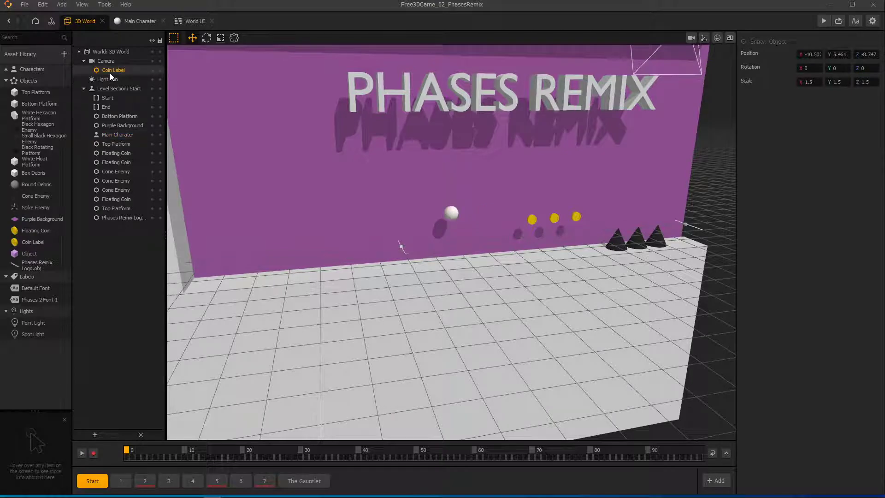
pyautogui.doubleClick(34, 242)
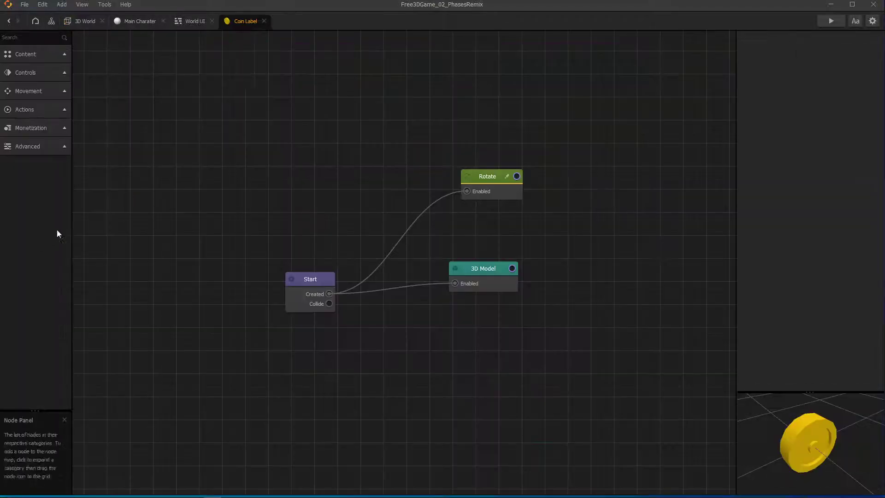
pyautogui.moveTo(470, 178); pyautogui.dragTo(440, 187)
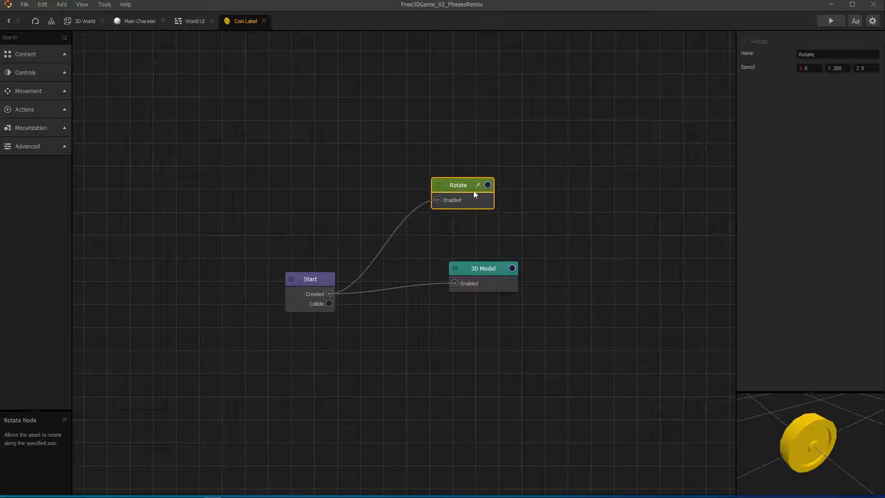
# Step: Preview the game from the 3D World, then inspect the Black Rotating Platform and Small Black Hexagon Enemy assets
pyautogui.click(83, 21)
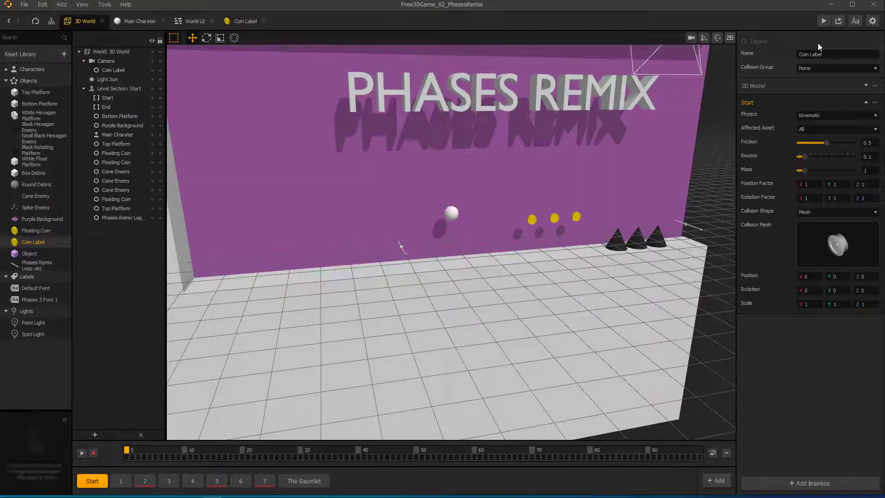
pyautogui.click(824, 20)
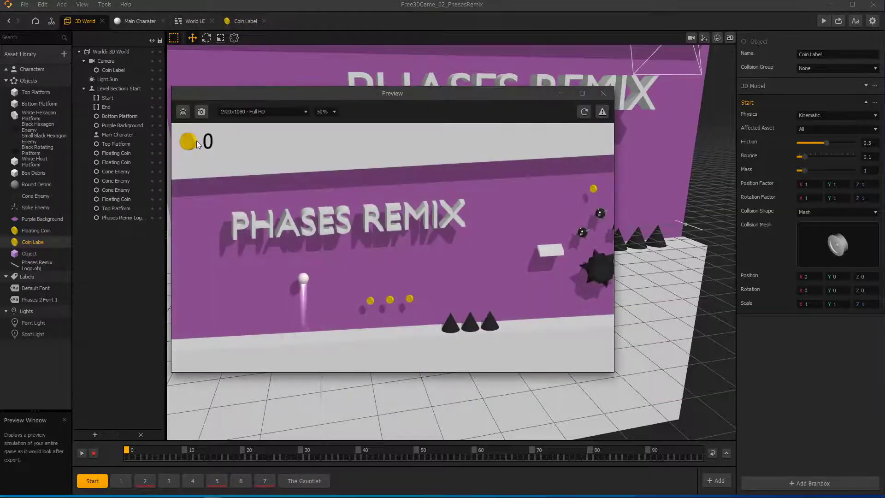
pyautogui.click(605, 94)
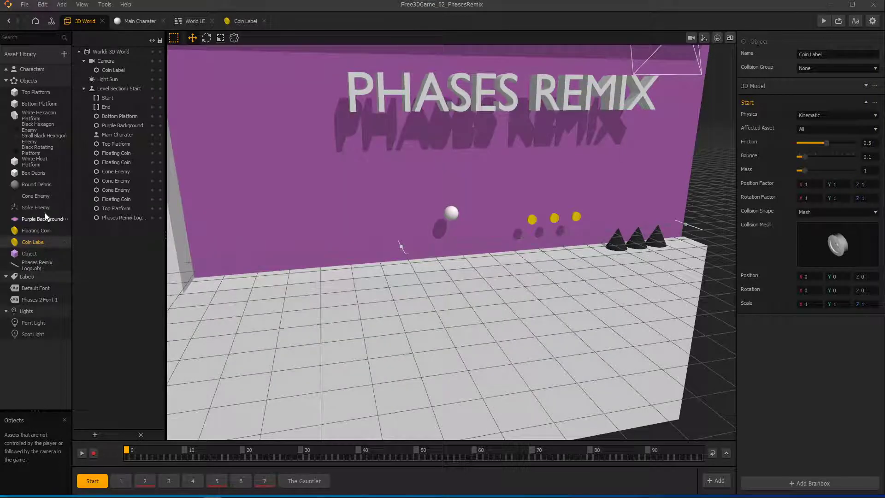
pyautogui.click(33, 150)
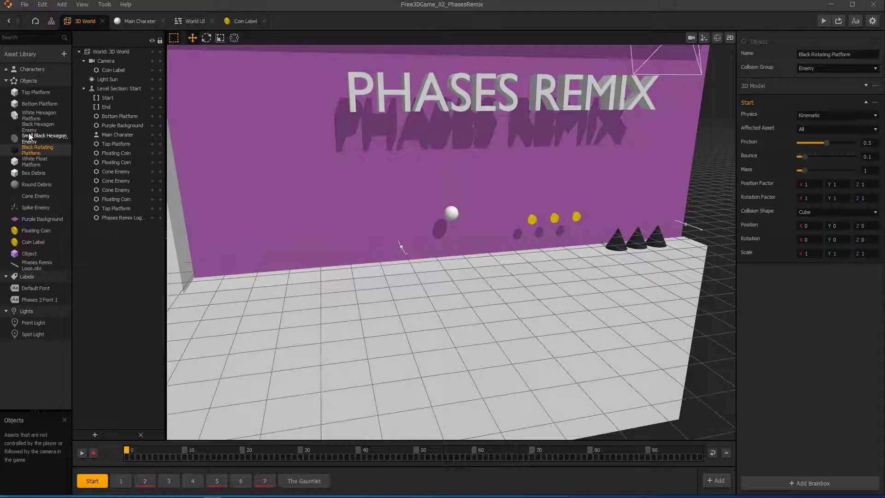
pyautogui.click(29, 137)
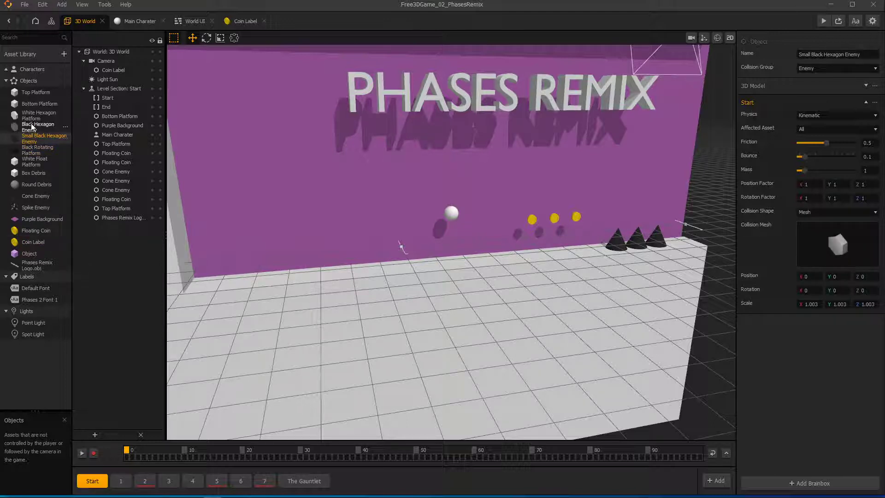
# Step: Open the Floating Coin node map and move the Remove, If Collide and Add Point nodes closer together
pyautogui.doubleClick(32, 231)
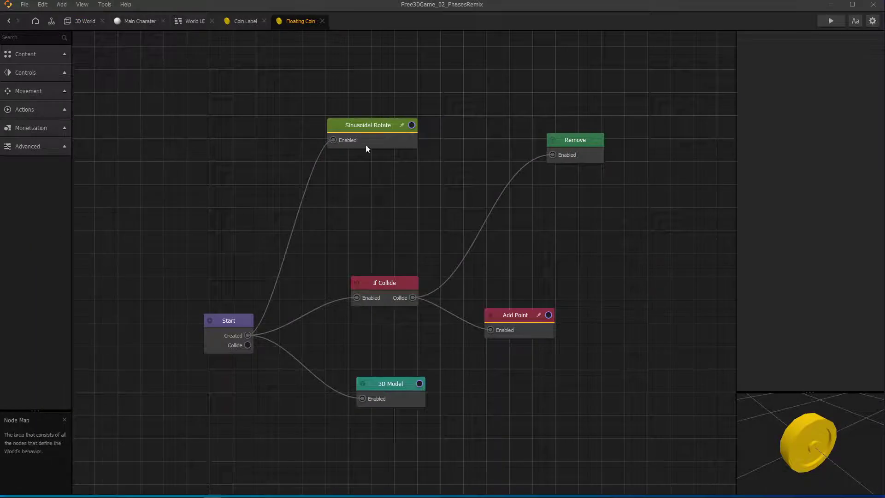
pyautogui.moveTo(539, 143); pyautogui.dragTo(471, 191)
pyautogui.click(358, 281)
pyautogui.moveTo(361, 281)
pyautogui.mouseDown()
pyautogui.moveTo(350, 283)
pyautogui.moveTo(358, 285)
pyautogui.mouseUp()
pyautogui.moveTo(494, 318); pyautogui.dragTo(478, 309)
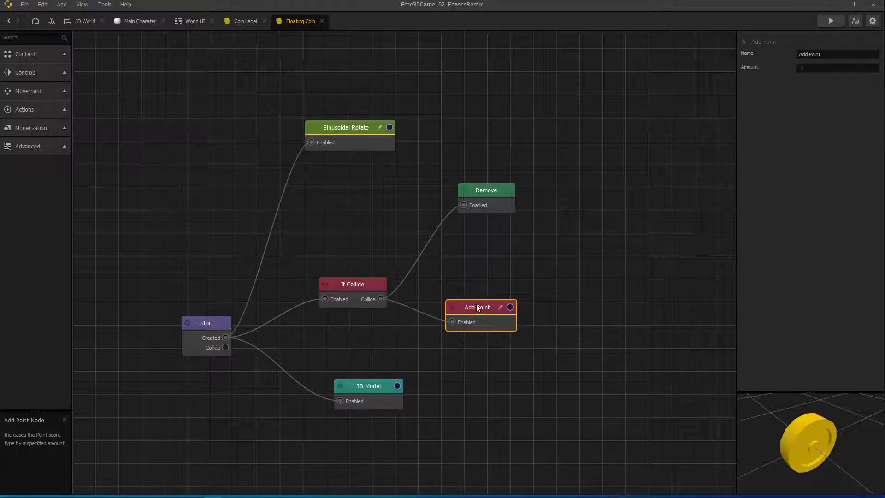
# Step: Review the Floating Coin's Remove node and the Amount setting of its Add Point node
pyautogui.click(483, 192)
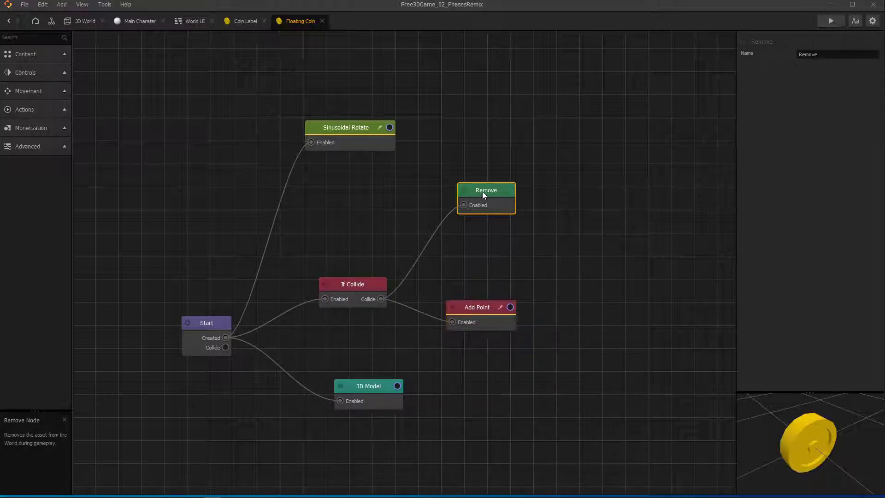
pyautogui.click(487, 309)
pyautogui.click(786, 67)
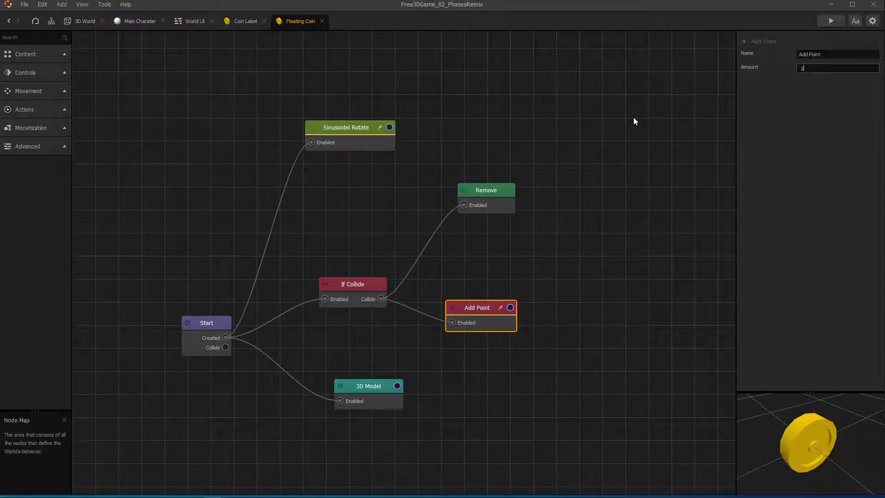
# Step: Examine the Y speed of the Sinusoidal Rotate node and preview the floating coins in the game
pyautogui.click(338, 133)
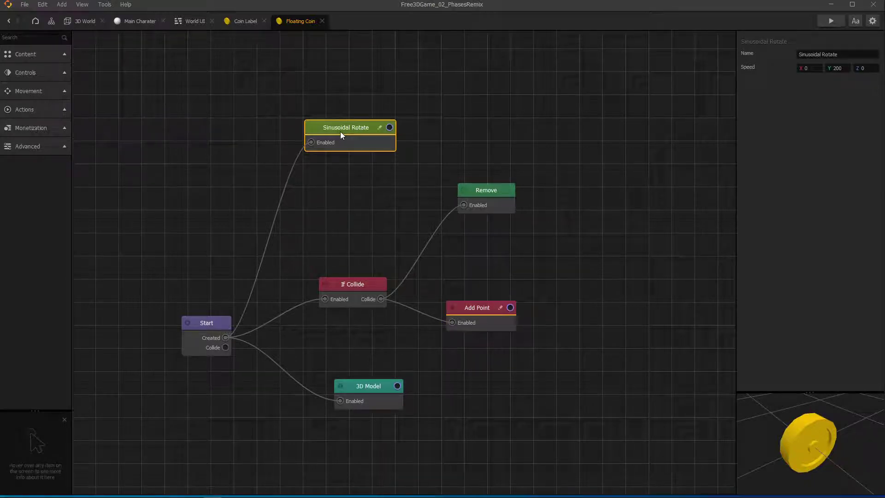
pyautogui.click(844, 69)
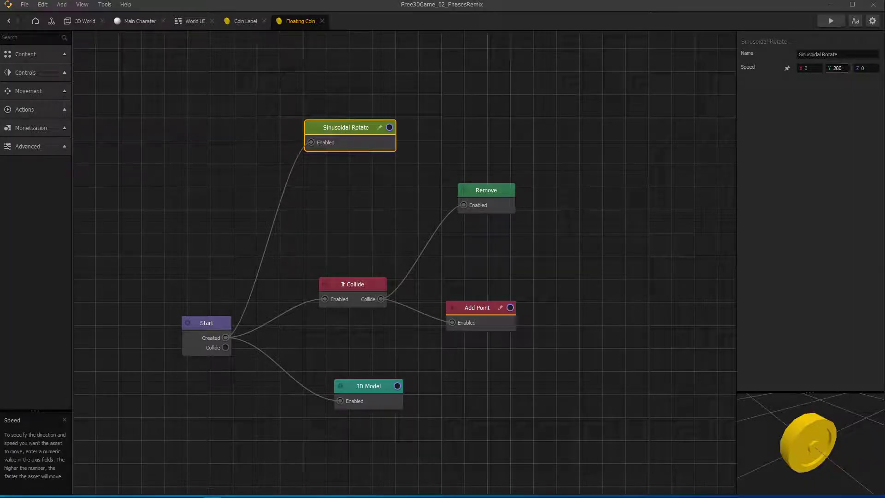
pyautogui.moveTo(841, 68); pyautogui.dragTo(834, 67)
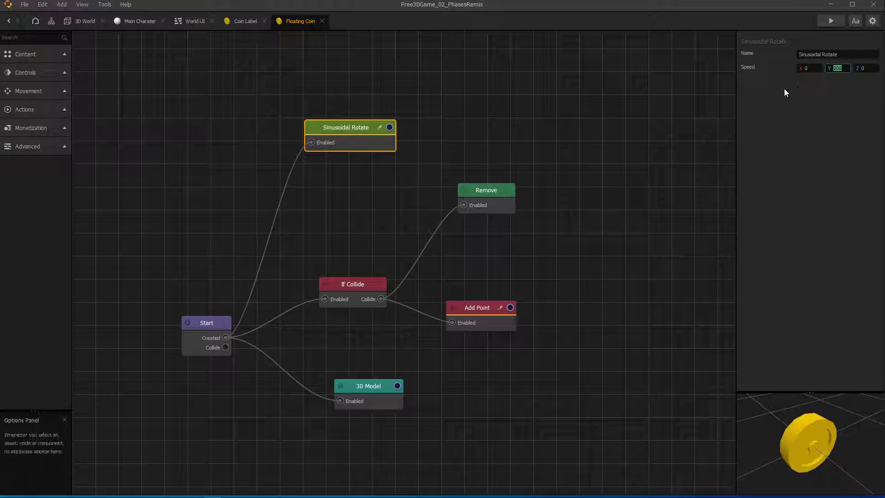
pyautogui.moveTo(752, 74)
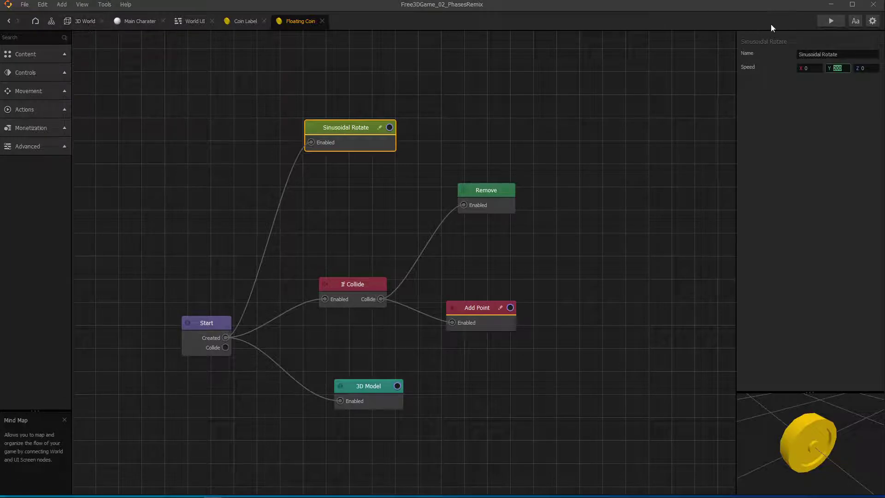
pyautogui.click(831, 21)
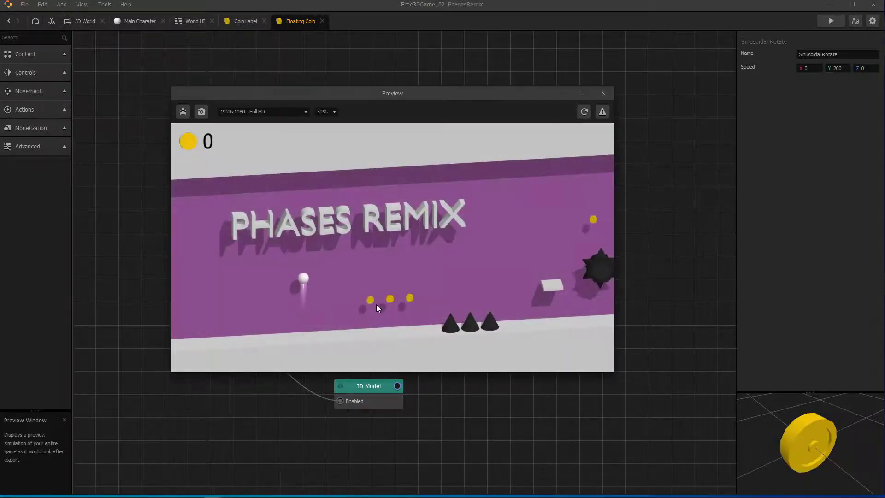
pyautogui.click(603, 93)
# Step: Reopen the Floating Coin node map from the 3D World and shift the Sinusoidal Rotate node slightly
pyautogui.click(83, 21)
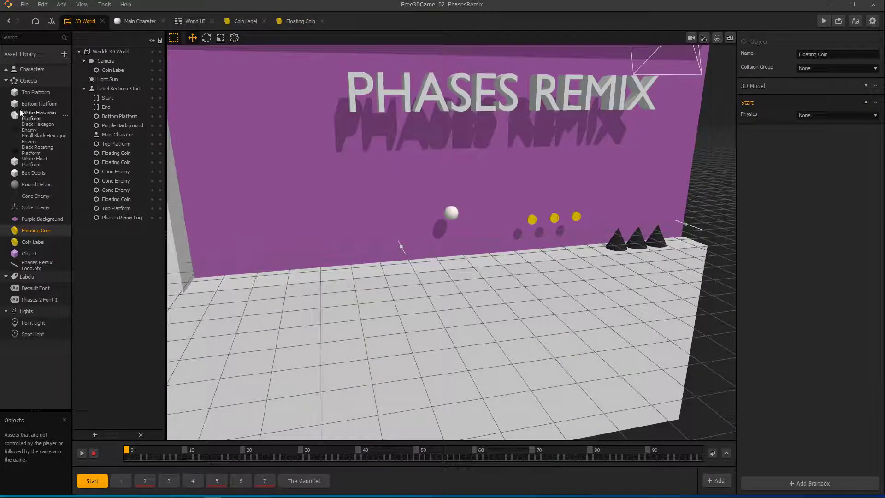
pyautogui.doubleClick(32, 234)
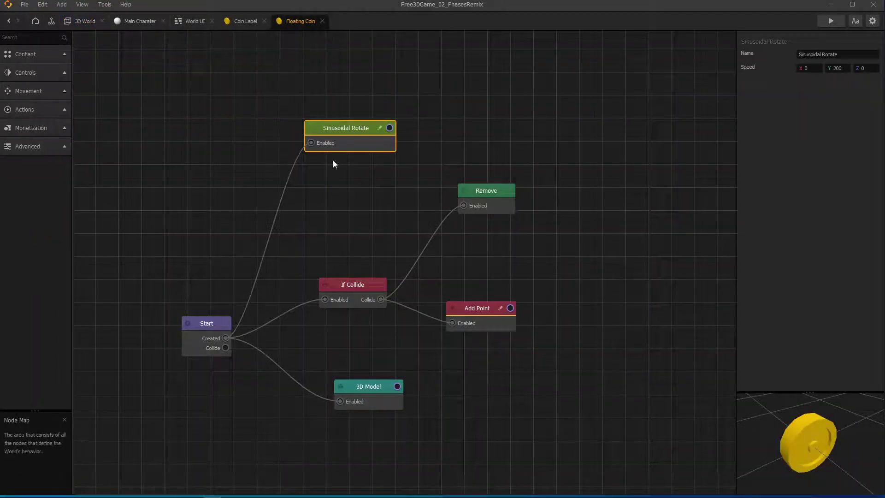
pyautogui.moveTo(360, 133); pyautogui.dragTo(367, 131)
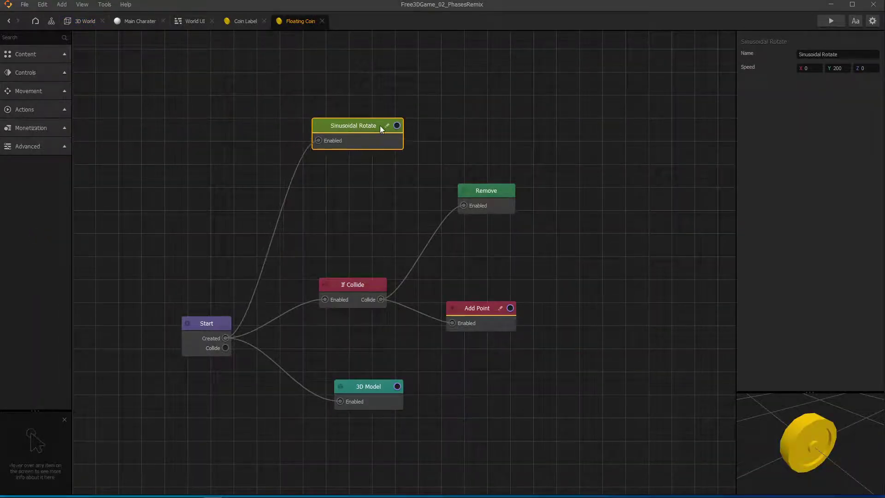
# Step: Inspect the script behind the Sinusoidal Rotate node, then search the node library for rotate
pyautogui.click(386, 127)
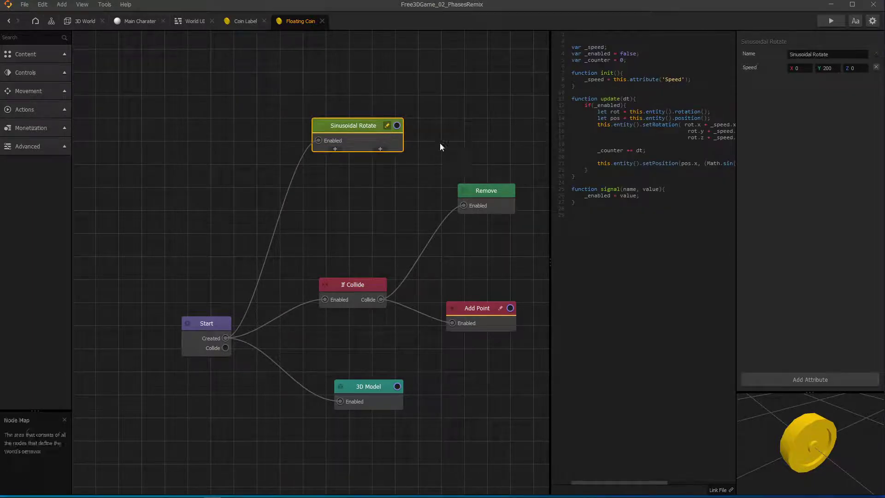
pyautogui.click(465, 118)
pyautogui.click(367, 132)
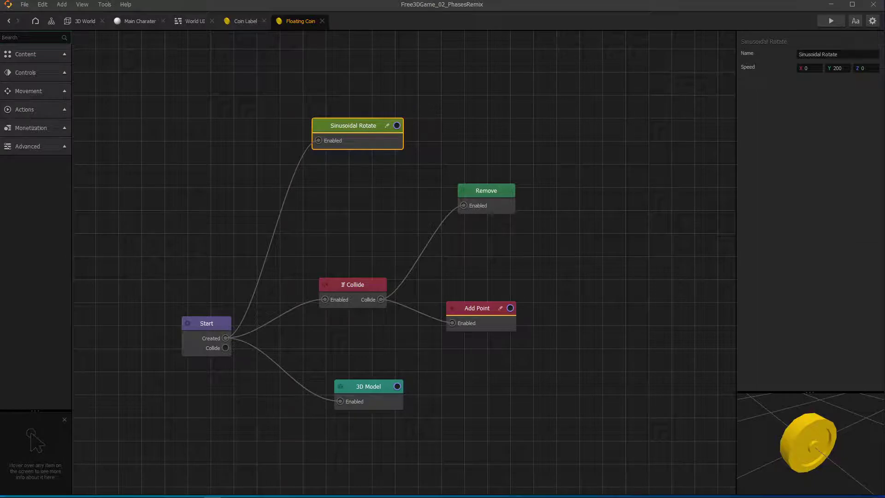
pyautogui.write('rotate')
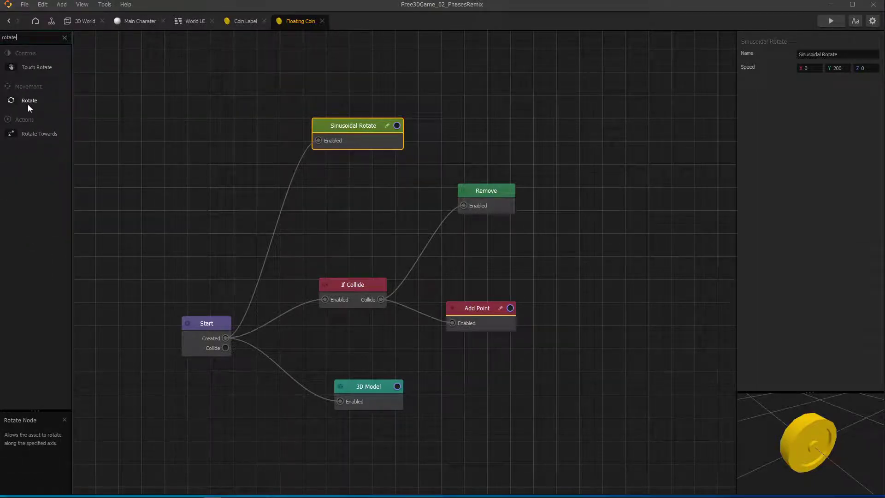
pyautogui.click(64, 37)
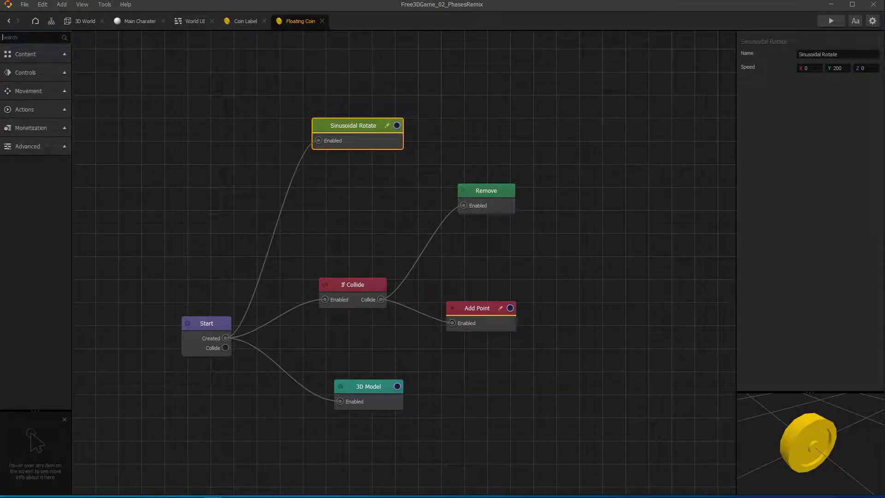
# Step: Add two Position Animation nodes, link each Done output to the other's Start, and set Y to 2 on the upper and -2 on the lower
pyautogui.write('u')
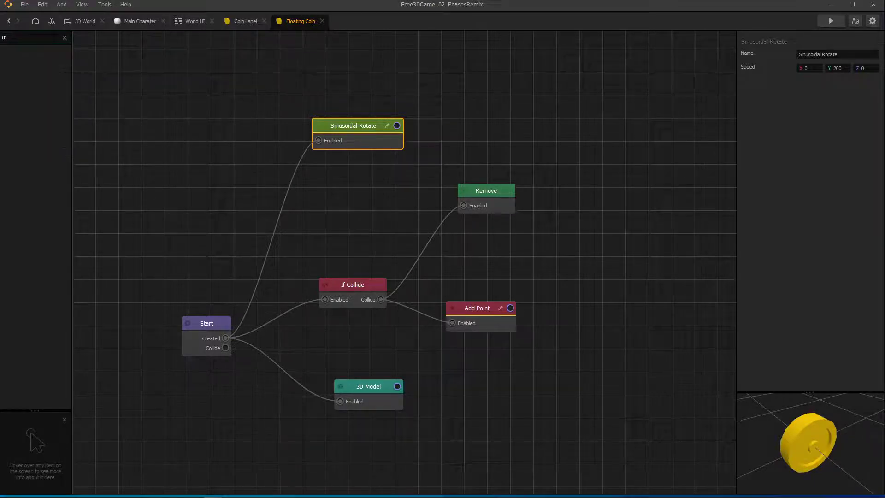
pyautogui.press('BackSpace')
pyautogui.write('a')
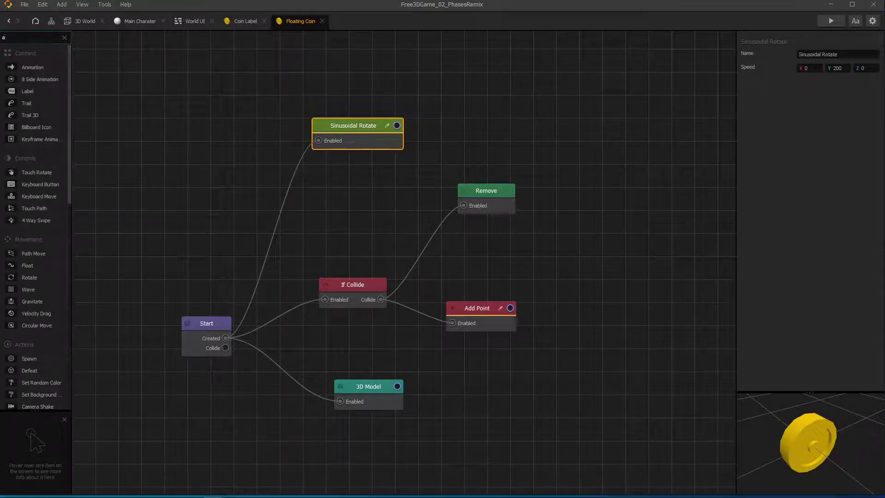
pyautogui.write('ni')
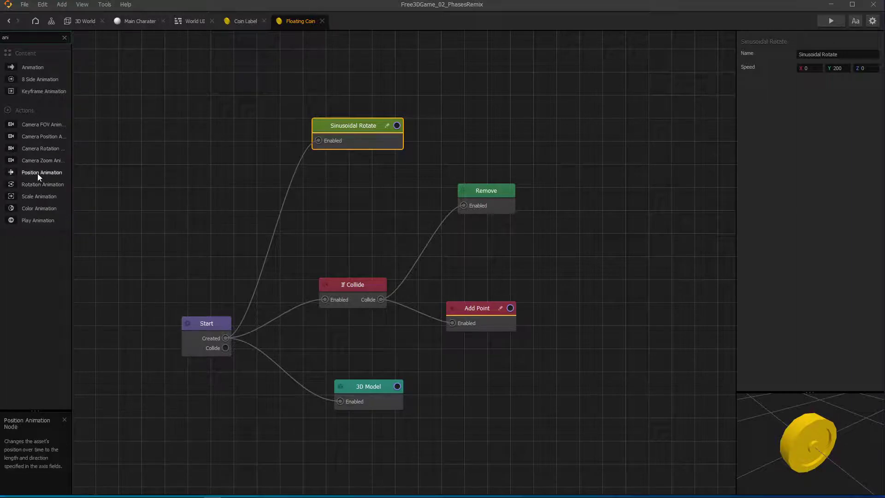
pyautogui.moveTo(37, 172); pyautogui.dragTo(141, 194)
pyautogui.moveTo(114, 96); pyautogui.dragTo(215, 194)
pyautogui.moveTo(147, 81); pyautogui.dragTo(181, 94)
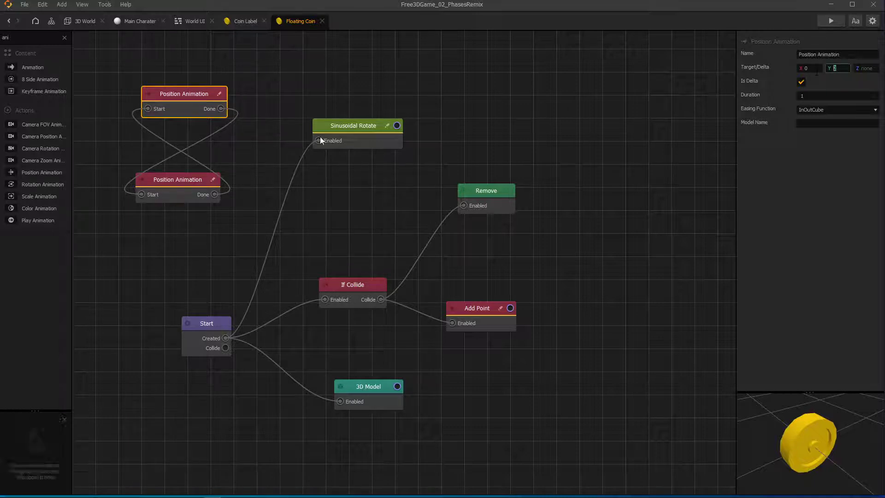
pyautogui.click(183, 179)
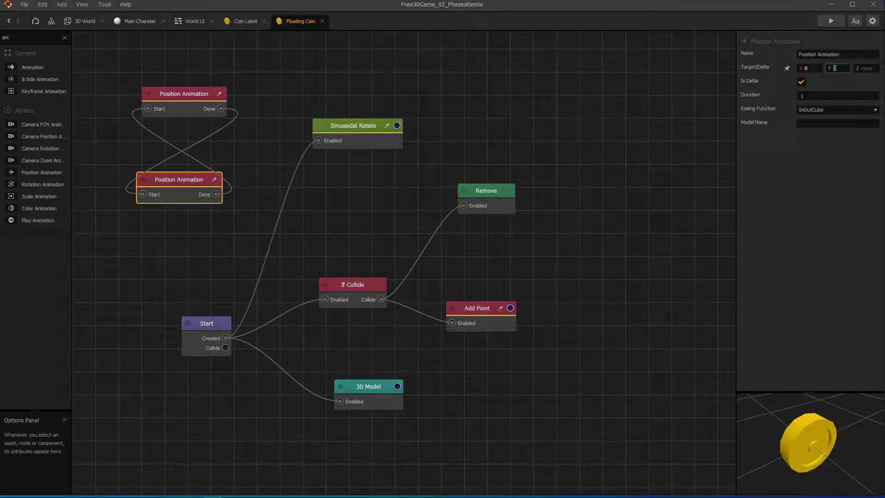
pyautogui.click(347, 214)
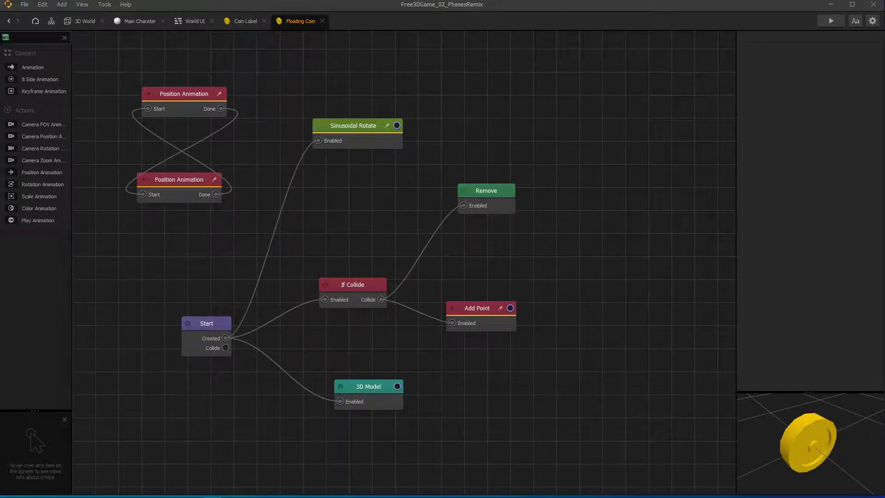
# Step: Add a Wave node above the Start node and set its Wave Vector to X 0, Y 1
pyautogui.write('wave')
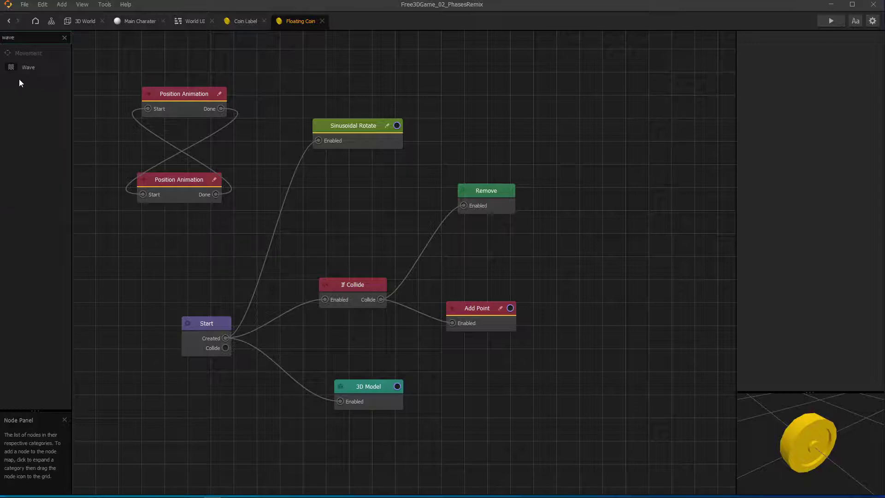
pyautogui.moveTo(11, 68); pyautogui.dragTo(194, 245)
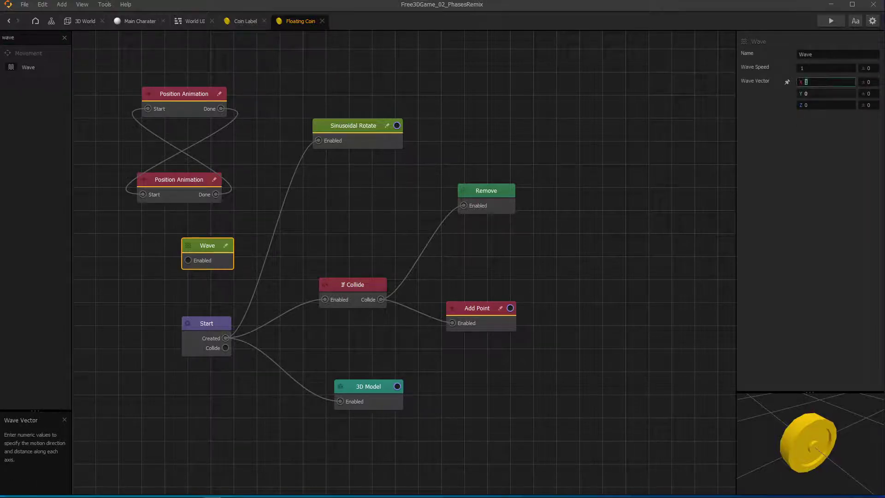
pyautogui.click(819, 94)
pyautogui.hotkey('shift', 'Tab')
pyautogui.write('0')
pyautogui.press('Return')
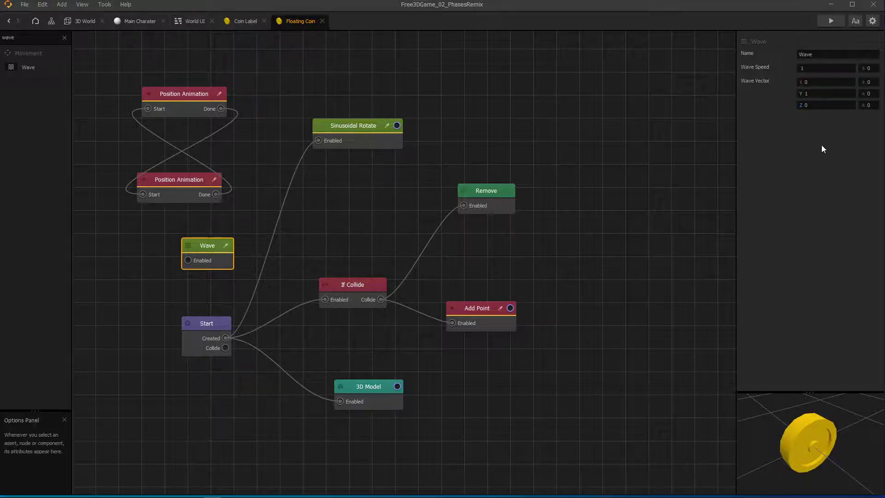
pyautogui.press('Tab')
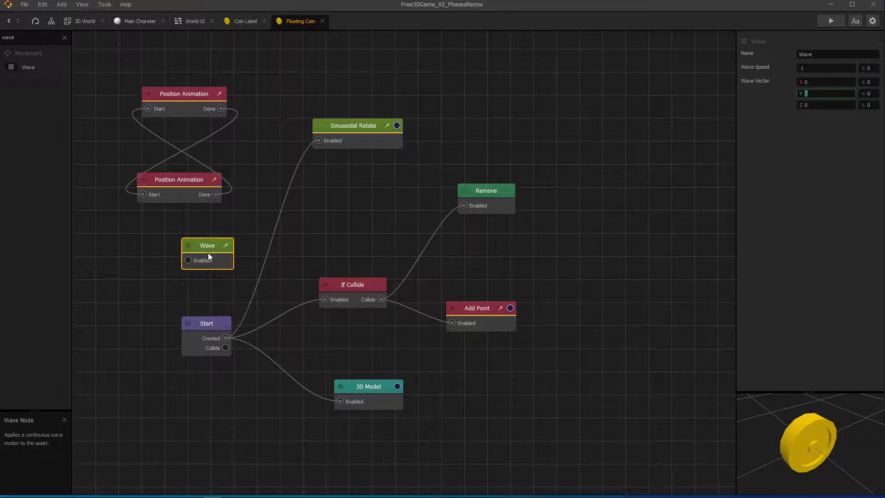
# Step: Stack the two Position Animation nodes closer together above the Wave node
pyautogui.click(175, 178)
pyautogui.moveTo(176, 178); pyautogui.dragTo(186, 152)
pyautogui.moveTo(187, 94); pyautogui.dragTo(193, 109)
pyautogui.click(183, 157)
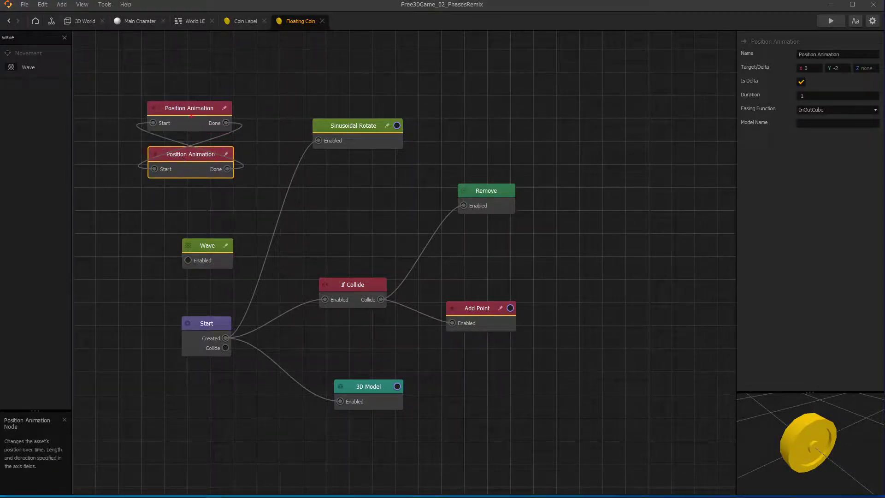
pyautogui.moveTo(144, 87); pyautogui.dragTo(177, 78)
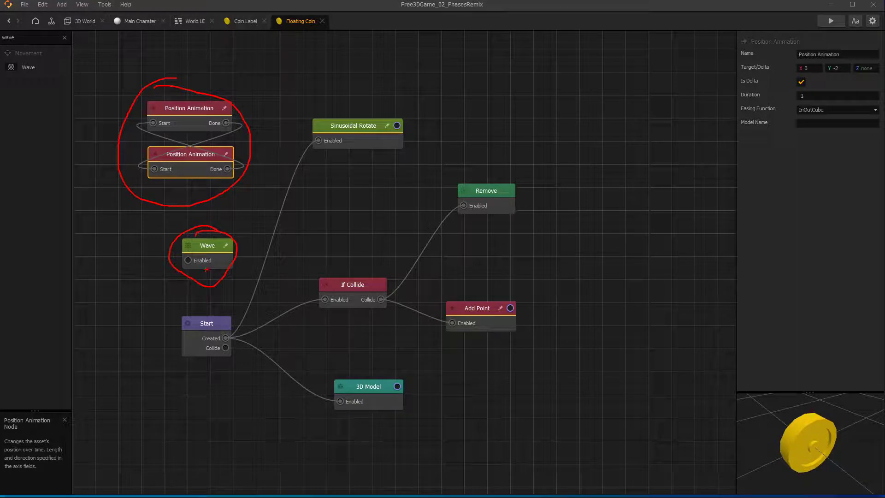
# Step: Connect the Start node's Created output to the Wave node and to the lower Position Animation node
pyautogui.moveTo(198, 264); pyautogui.dragTo(192, 306)
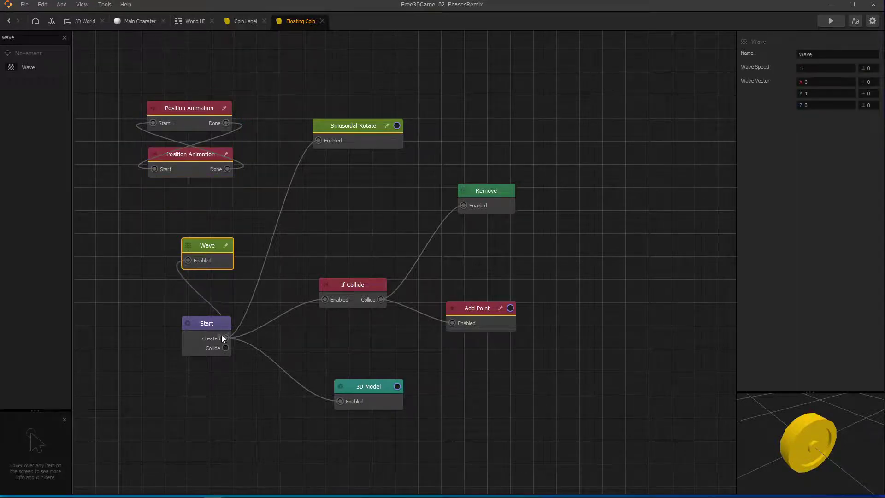
pyautogui.moveTo(222, 338); pyautogui.dragTo(225, 338)
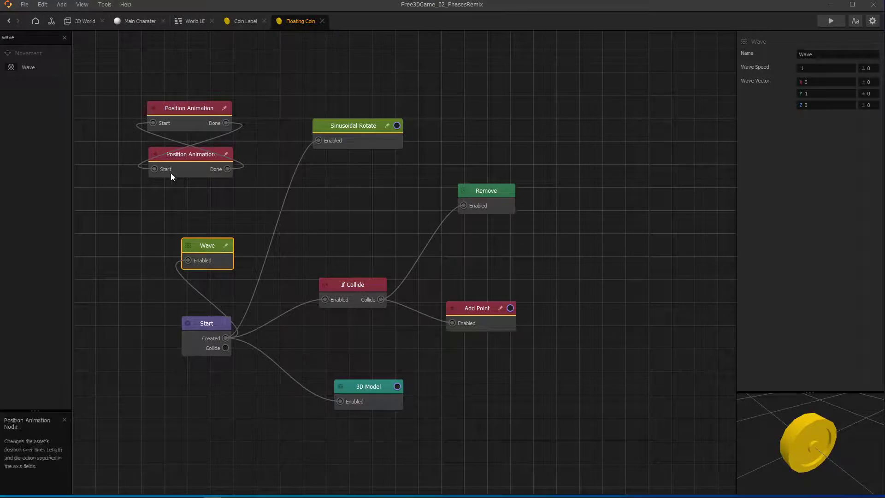
pyautogui.moveTo(151, 169)
pyautogui.mouseDown()
pyautogui.moveTo(134, 189)
pyautogui.moveTo(155, 160)
pyautogui.mouseUp()
pyautogui.moveTo(226, 338); pyautogui.dragTo(153, 169)
pyautogui.moveTo(225, 124); pyautogui.dragTo(162, 171)
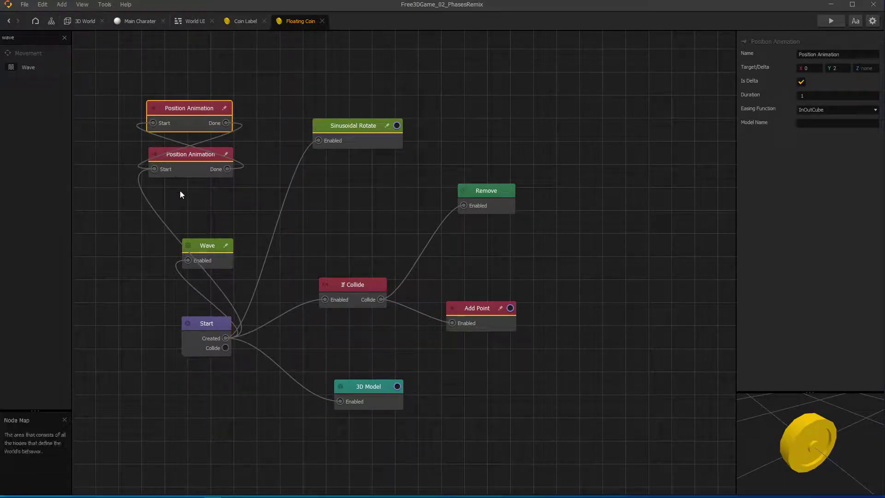
# Step: Move the Wave node up beneath the Position Animation nodes, delete it, and preview the floating coins in the game
pyautogui.moveTo(206, 247); pyautogui.dragTo(223, 218)
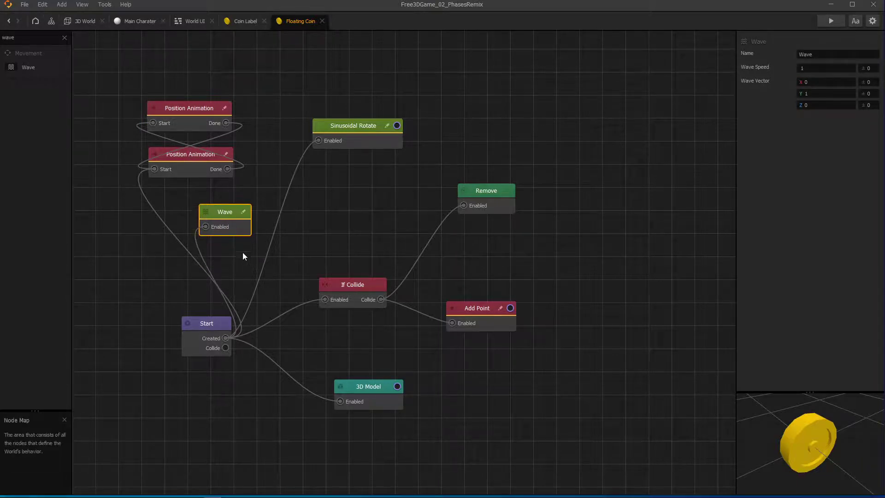
pyautogui.moveTo(225, 215); pyautogui.dragTo(216, 219)
pyautogui.press('Delete')
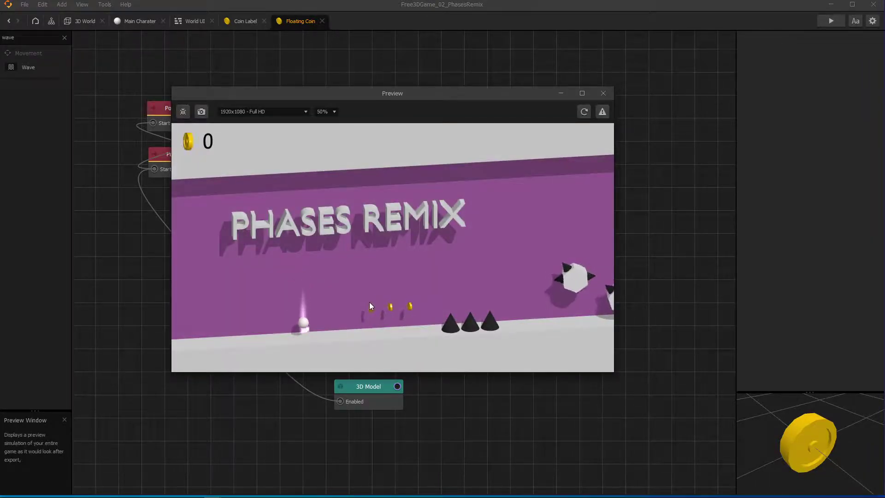
pyautogui.click(603, 93)
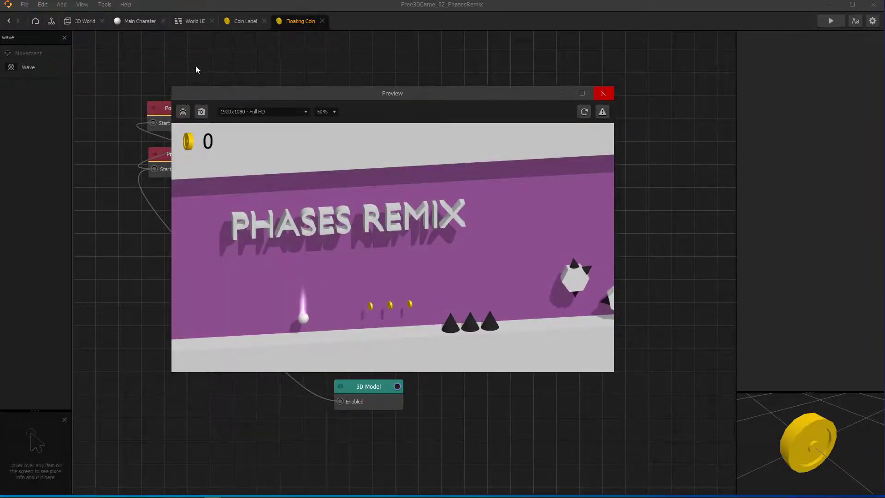
# Step: Return to the 3D World and view the layout of level section 3
pyautogui.click(86, 21)
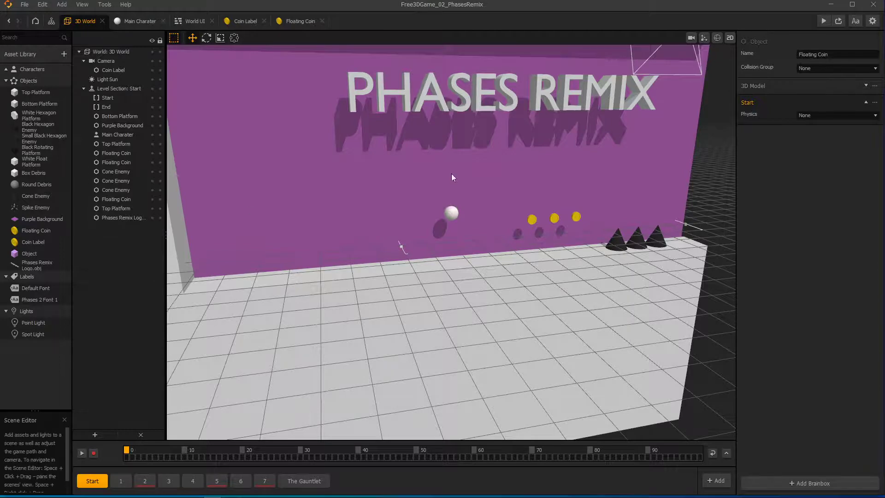
pyautogui.click(168, 481)
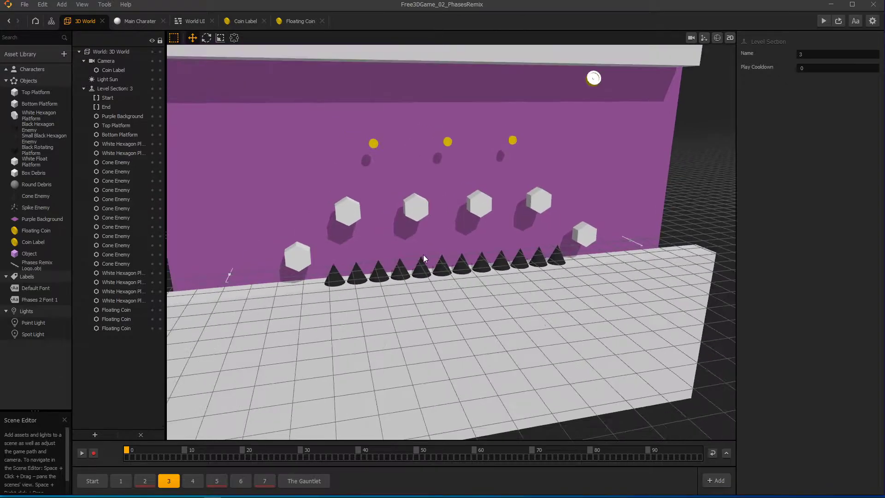
pyautogui.moveTo(399, 245); pyautogui.dragTo(429, 282, button='right')
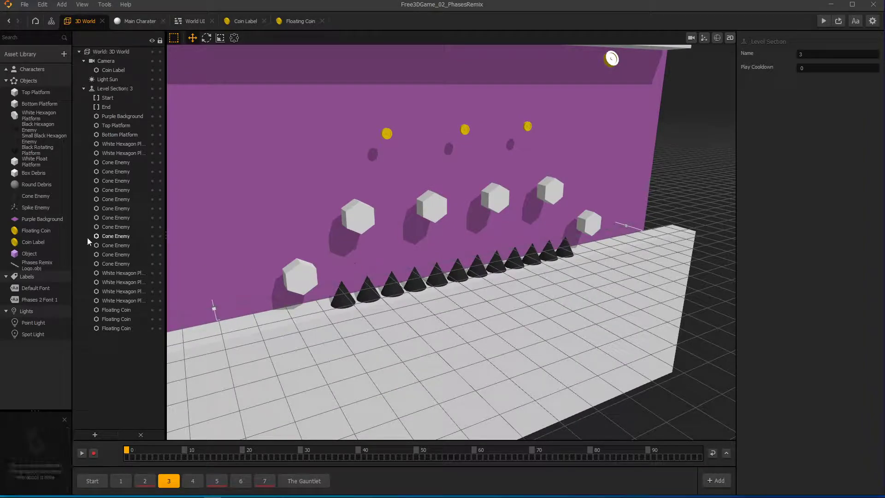
# Step: Look over the Main Charater and Coin Label node maps, then return to the 3D World
pyautogui.click(140, 21)
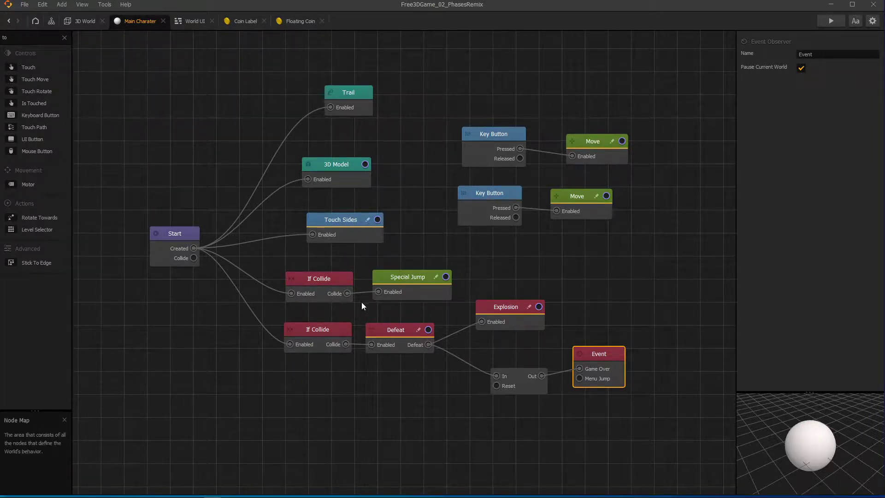
pyautogui.click(241, 20)
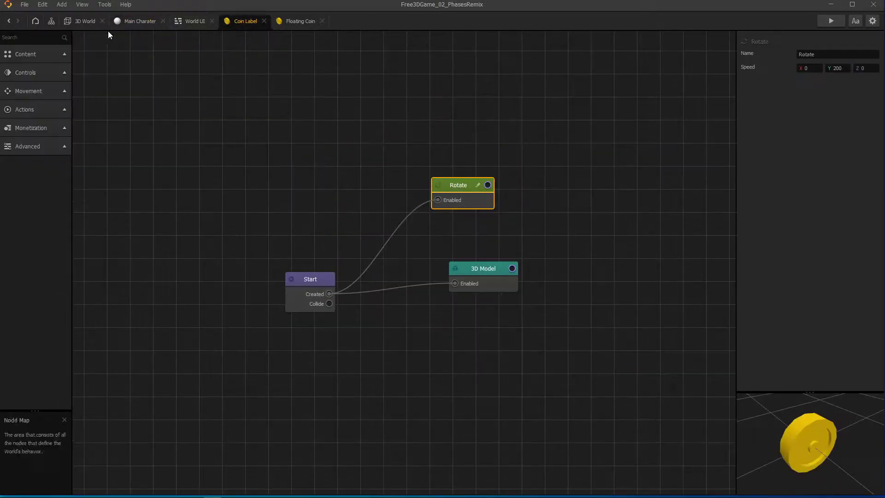
pyautogui.click(86, 20)
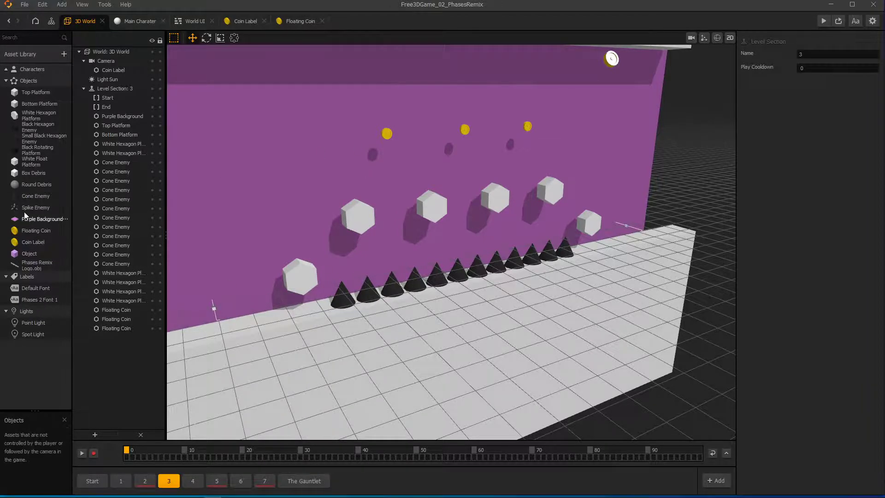
# Step: Browse the level sections from 4 through 7 and examine the layout of The Gauntlet
pyautogui.scroll(-2, 373, 314)
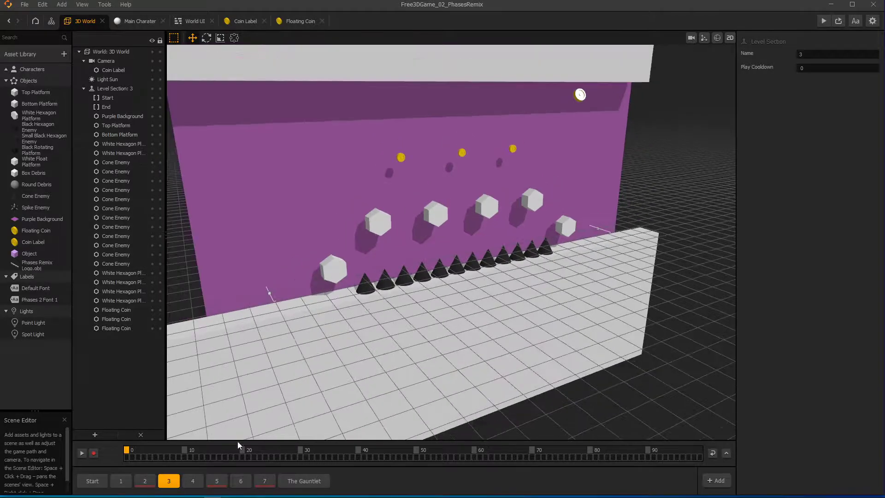
pyautogui.click(201, 480)
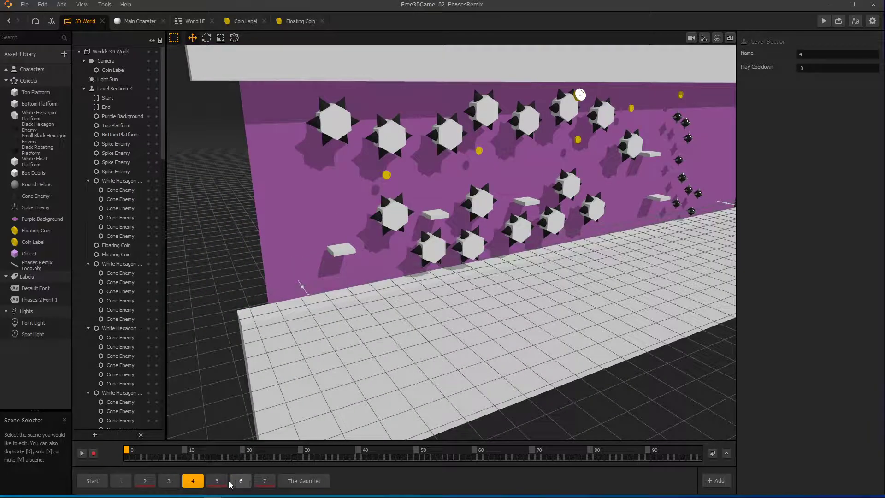
pyautogui.click(218, 481)
pyautogui.click(240, 481)
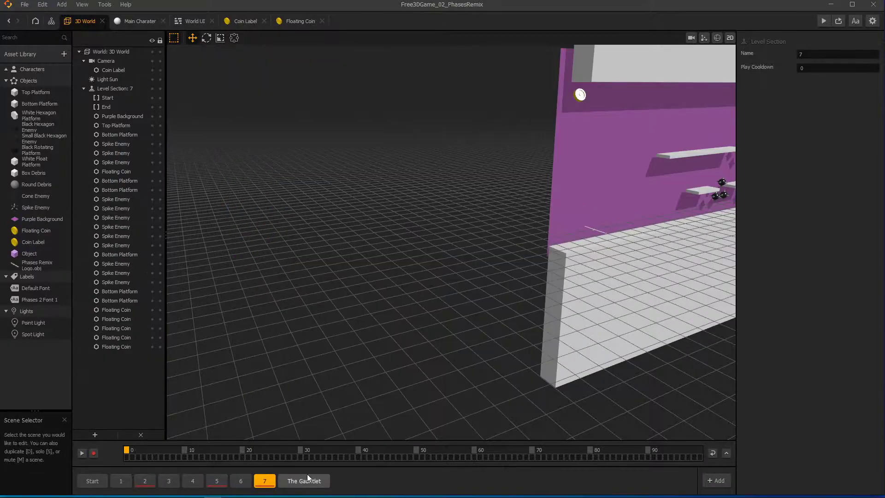
pyautogui.click(304, 481)
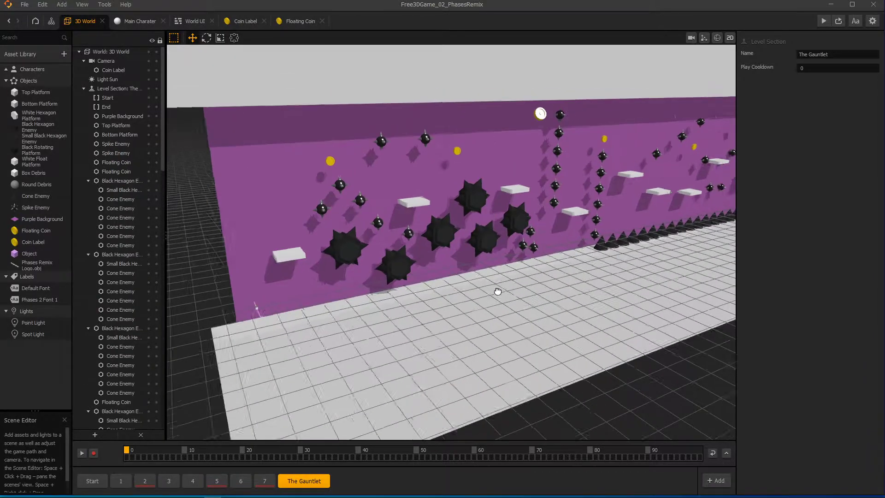
pyautogui.moveTo(498, 291); pyautogui.dragTo(342, 318, button='right')
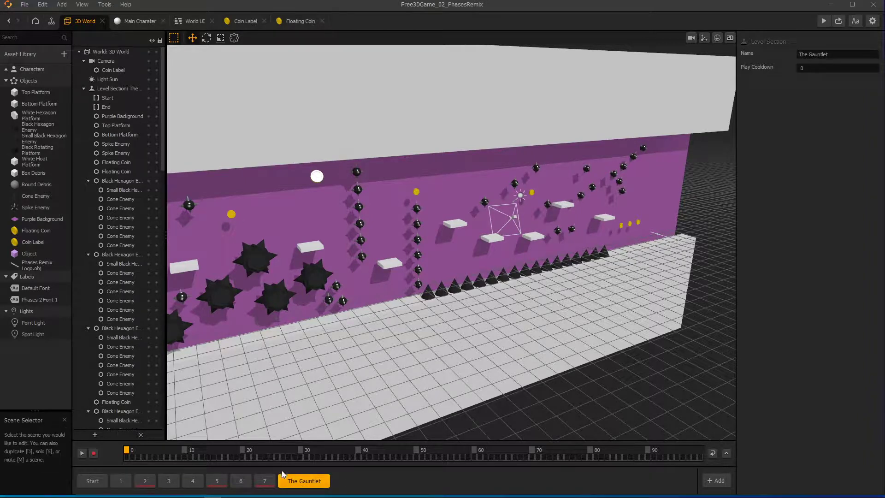
# Step: Switch The Gauntlet level section to Solo Mode and preview the game
pyautogui.rightClick(295, 484)
pyautogui.rightClick(313, 485)
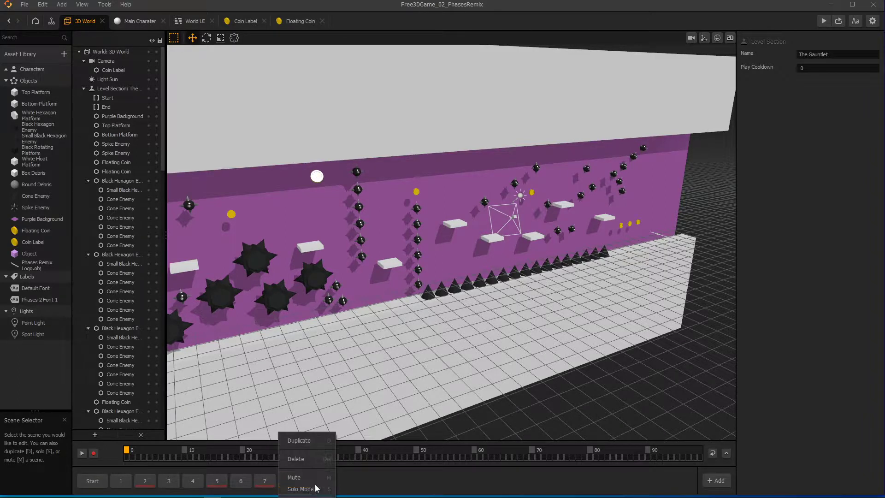
pyautogui.click(839, 21)
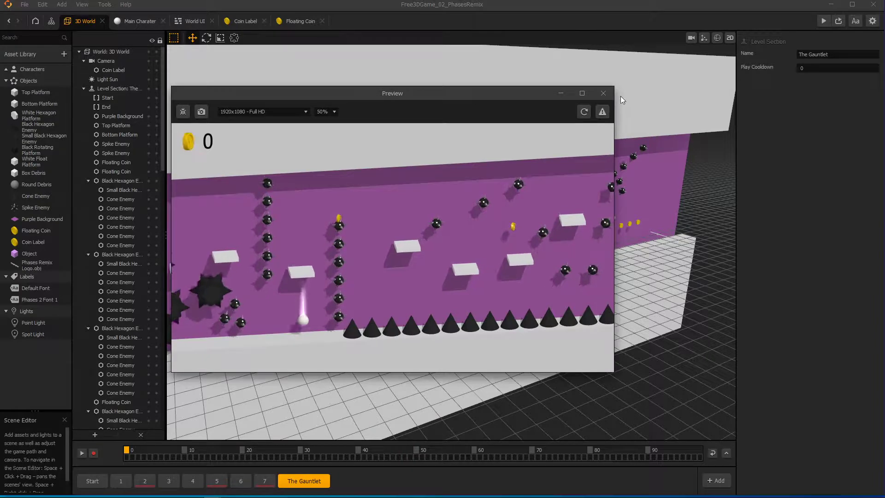
# Step: Set the game preview's screen size to 2688x1242 - iPhone 11 Pro Max
pyautogui.moveTo(514, 92); pyautogui.dragTo(576, 78)
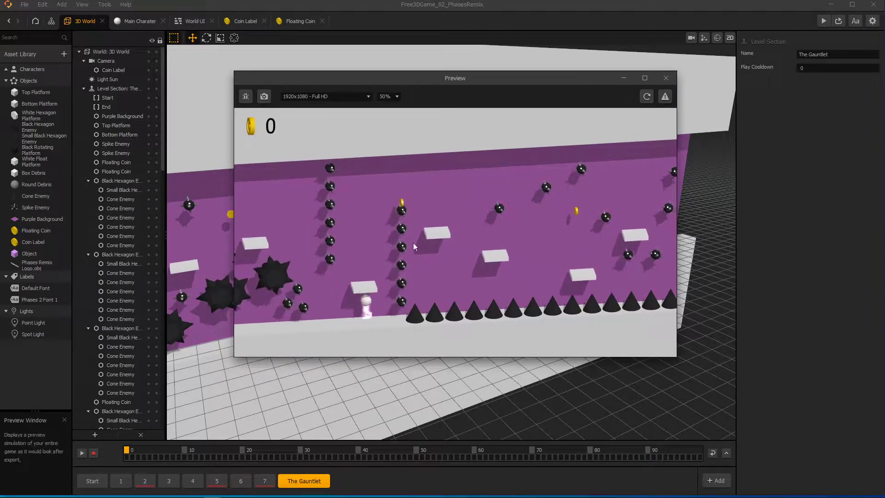
pyautogui.click(344, 98)
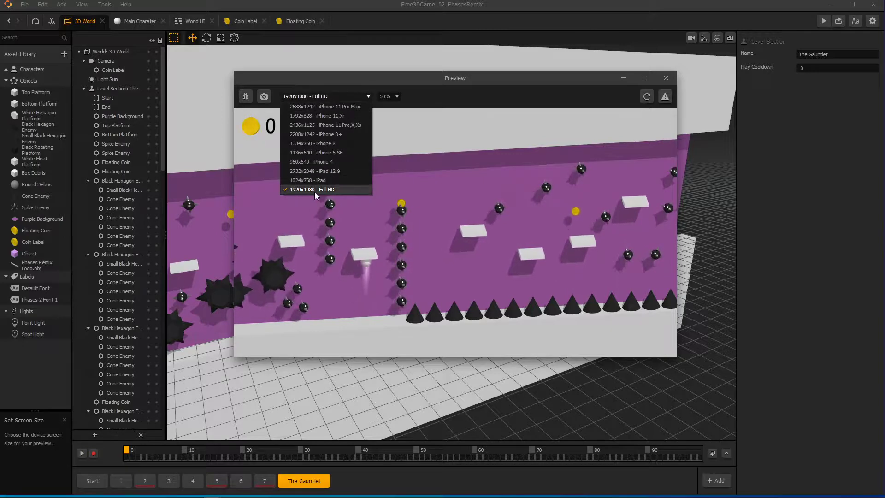
pyautogui.click(339, 107)
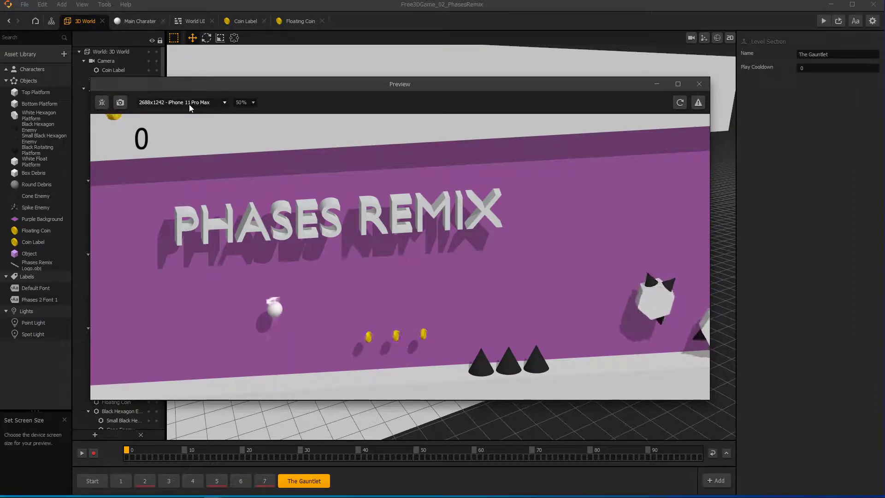
# Step: Look over the other device screen sizes available for the preview, then close the preview
pyautogui.click(206, 104)
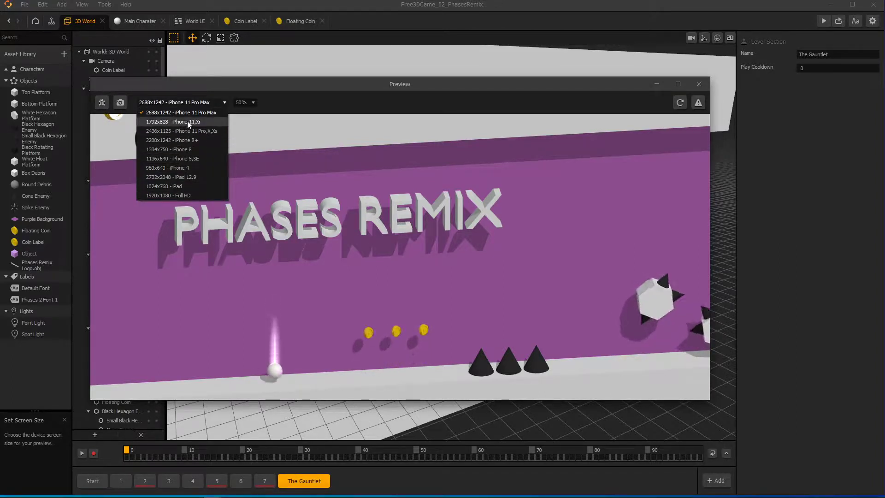
pyautogui.click(258, 132)
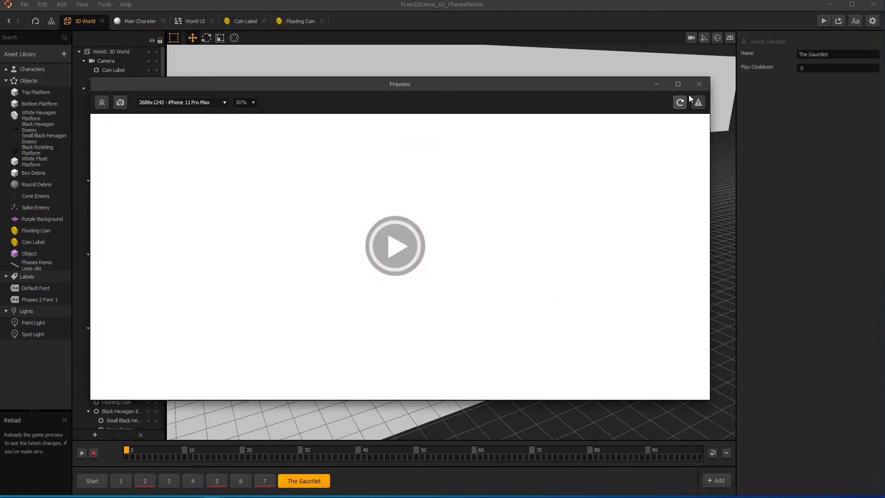
pyautogui.click(699, 84)
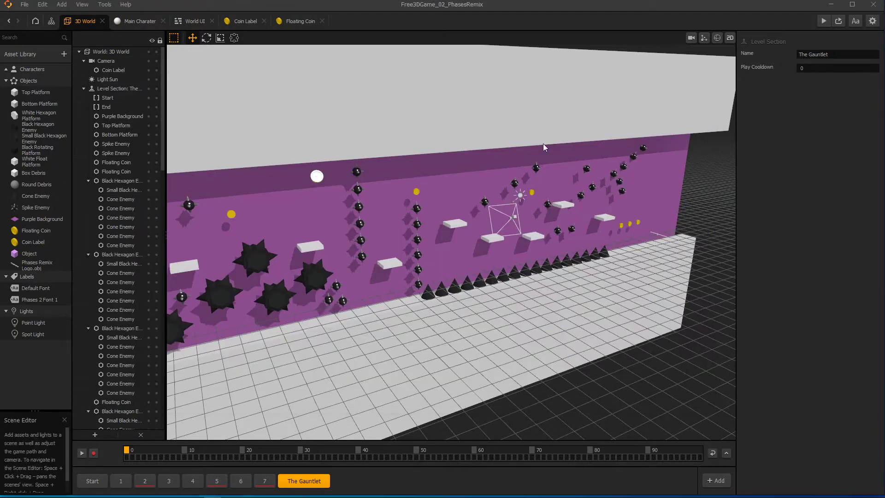